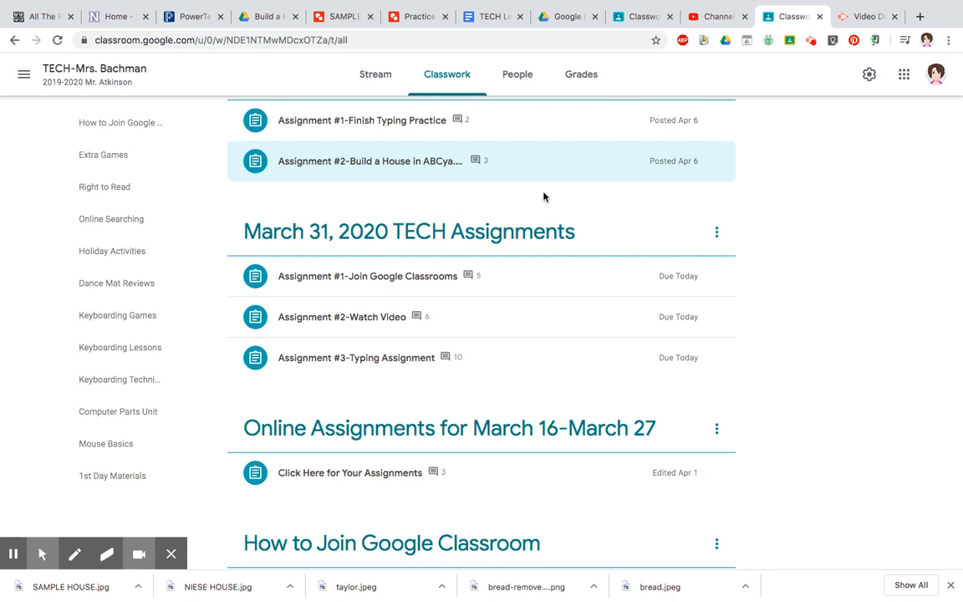
# Step: Review the details of Assignment #2-Build a House in ABCya in the April 7 topic, and collapse it
pyautogui.click(401, 172)
pyautogui.scroll(-5, 279, 433)
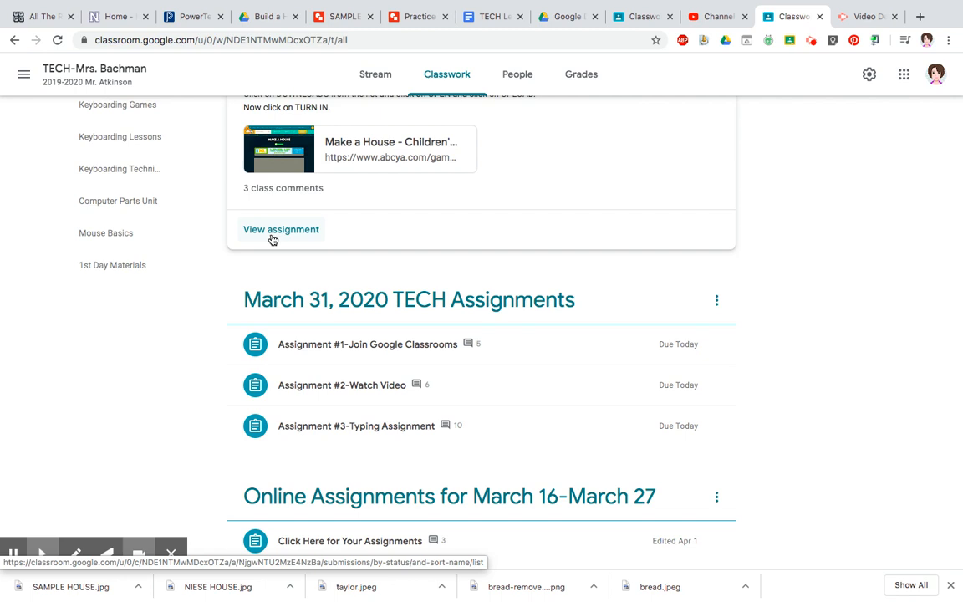
pyautogui.scroll(9, 271, 240)
pyautogui.click(291, 337)
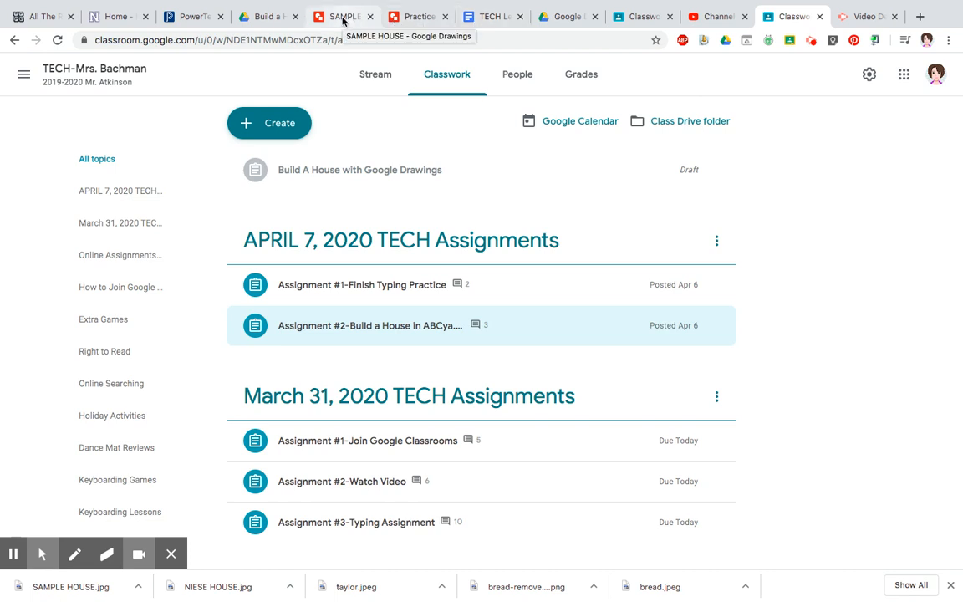
# Step: Switch to Google Drive and create a new Google Drawings file in the open lesson plan folder
pyautogui.click(257, 16)
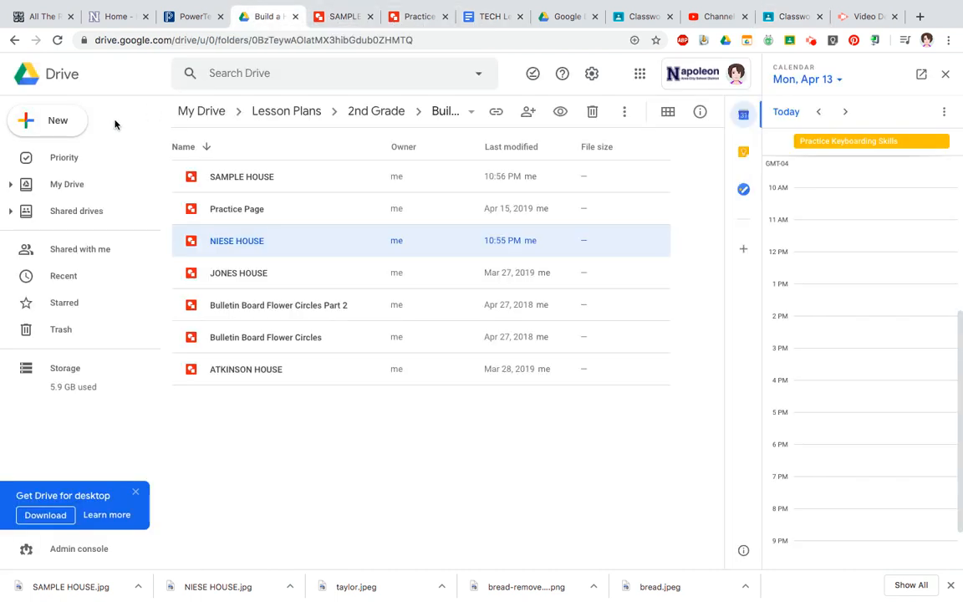
pyautogui.click(57, 122)
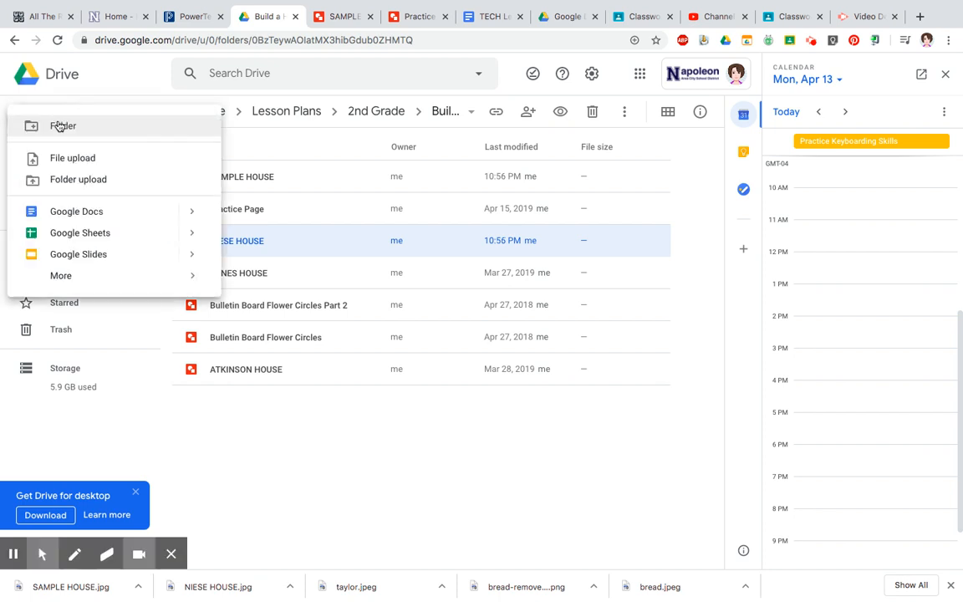
pyautogui.moveTo(85, 281)
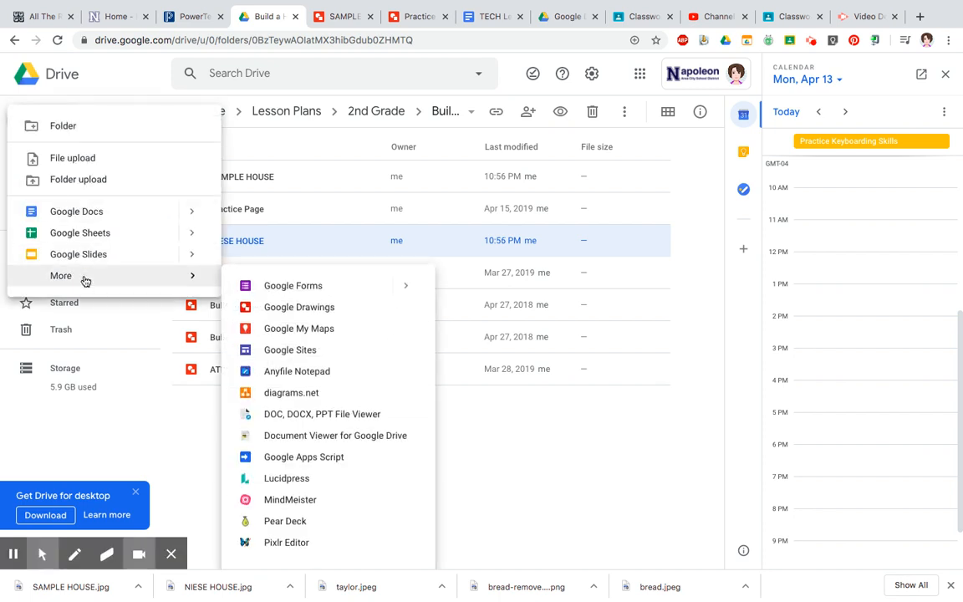
pyautogui.click(302, 311)
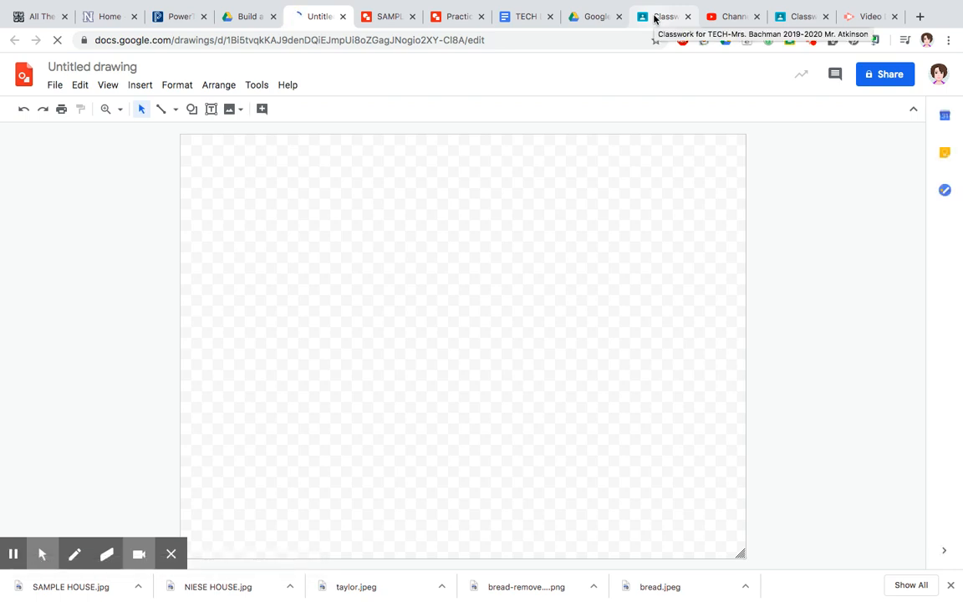
# Step: Switch to the Google Classroom draft Build A House with Google Drawings and add Sun to the end of the extra item list
pyautogui.click(654, 18)
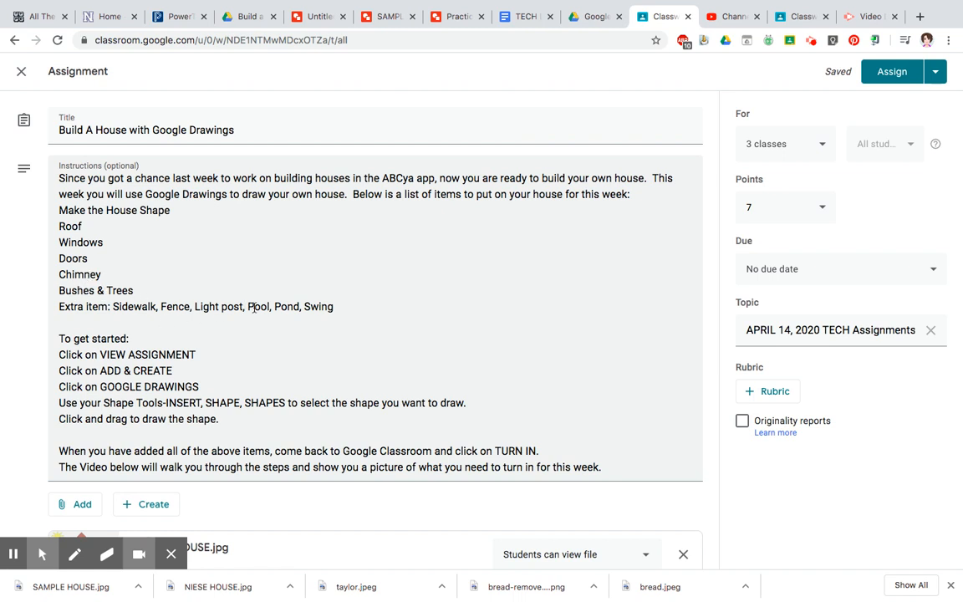
pyautogui.click(337, 307)
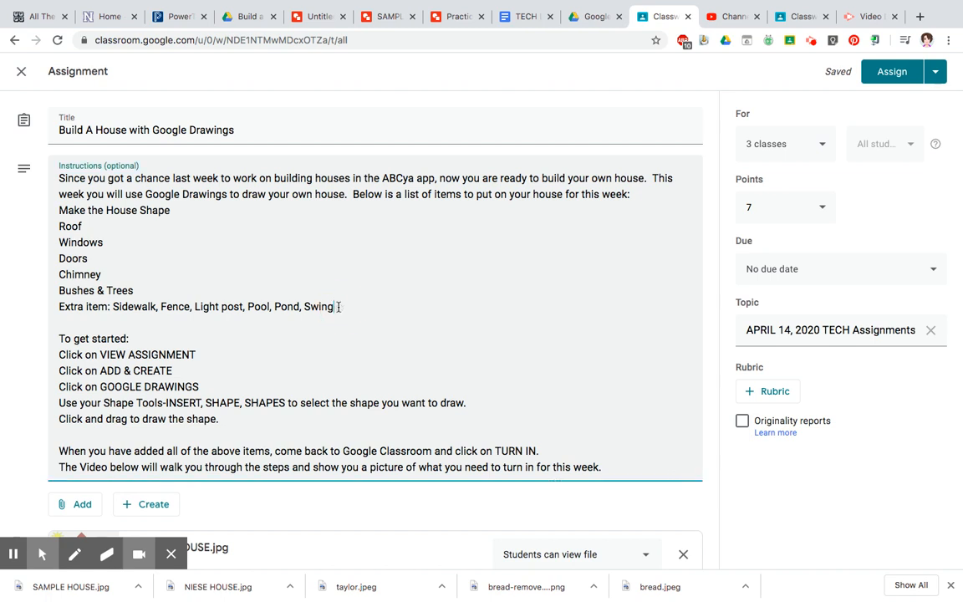
pyautogui.write(', SUN')
pyautogui.press('BackSpace')
pyautogui.press('BackSpace')
pyautogui.press('BackSpace')
pyautogui.press('BackSpace')
pyautogui.write('SU')
pyautogui.press('BackSpace')
pyautogui.write('un')
# Step: Check the SAMPLE HOUSE drawing, and draw a large rectangle as the house body in the lower middle of the untitled drawing
pyautogui.click(390, 17)
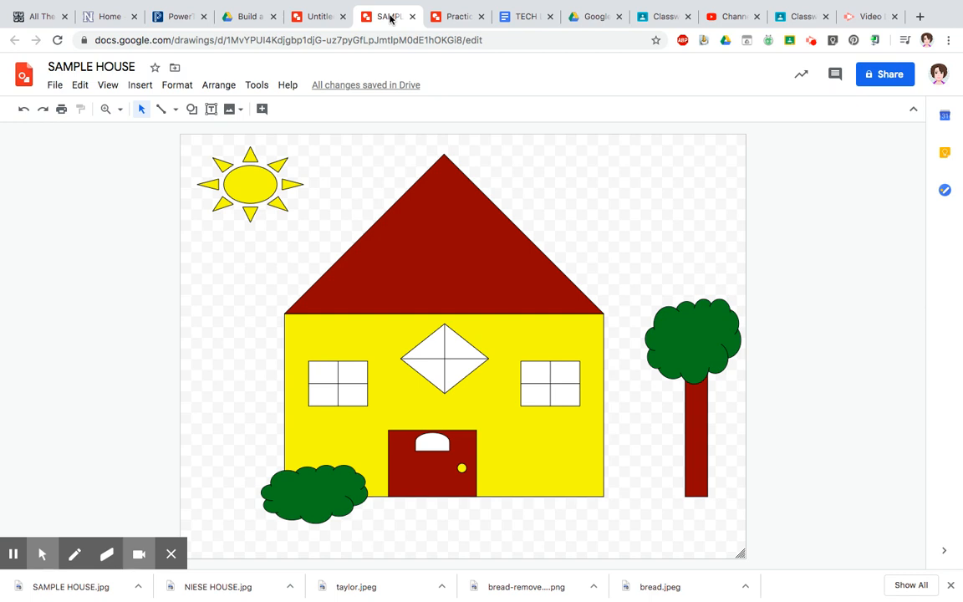
pyautogui.click(320, 17)
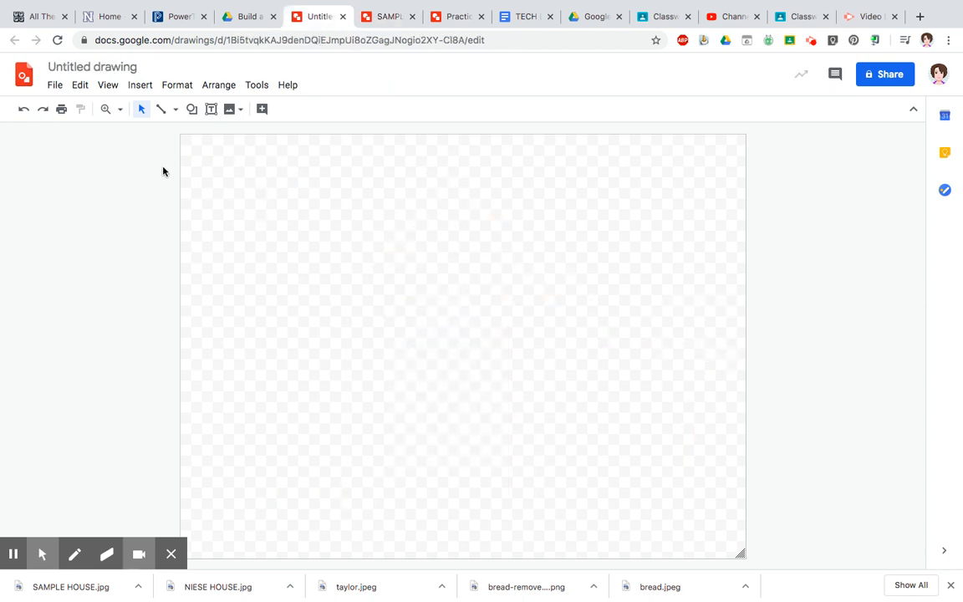
pyautogui.click(143, 87)
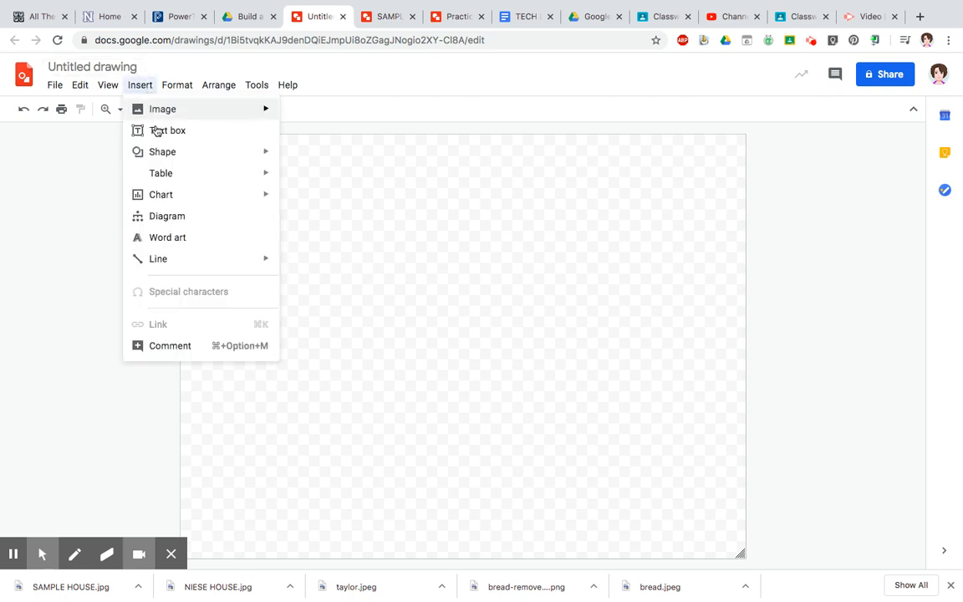
pyautogui.click(158, 152)
pyautogui.moveTo(338, 157)
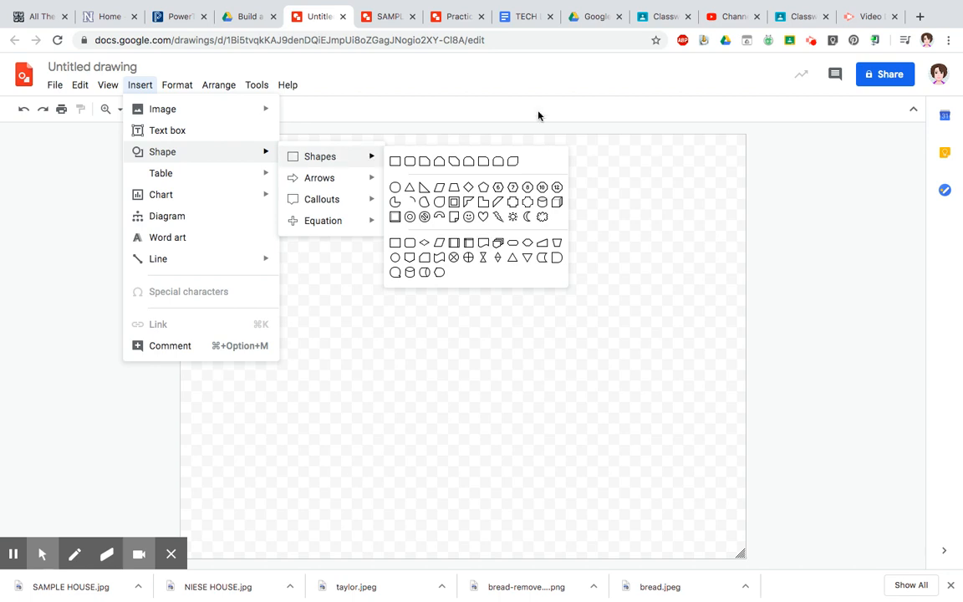
pyautogui.moveTo(350, 187)
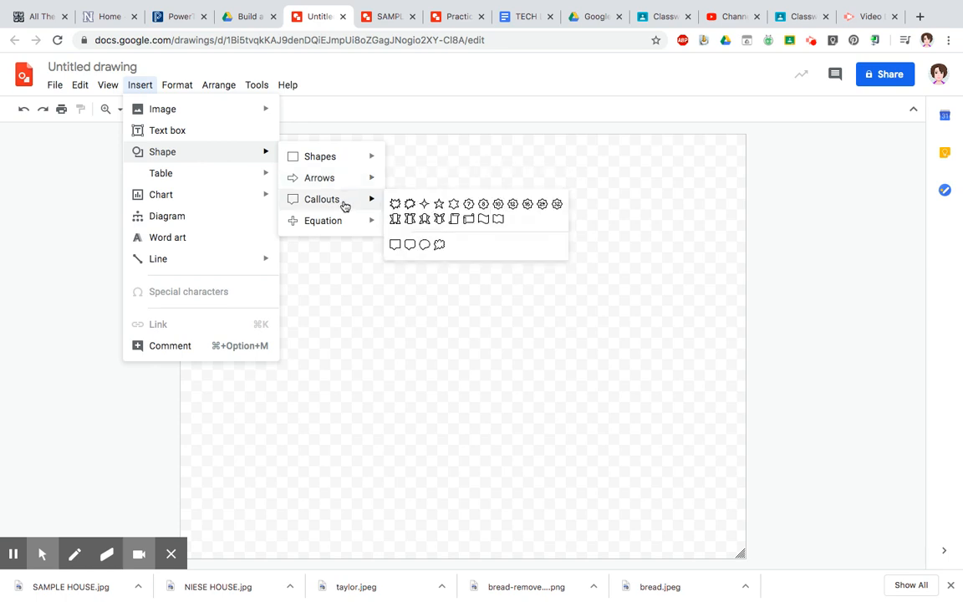
pyautogui.moveTo(336, 226)
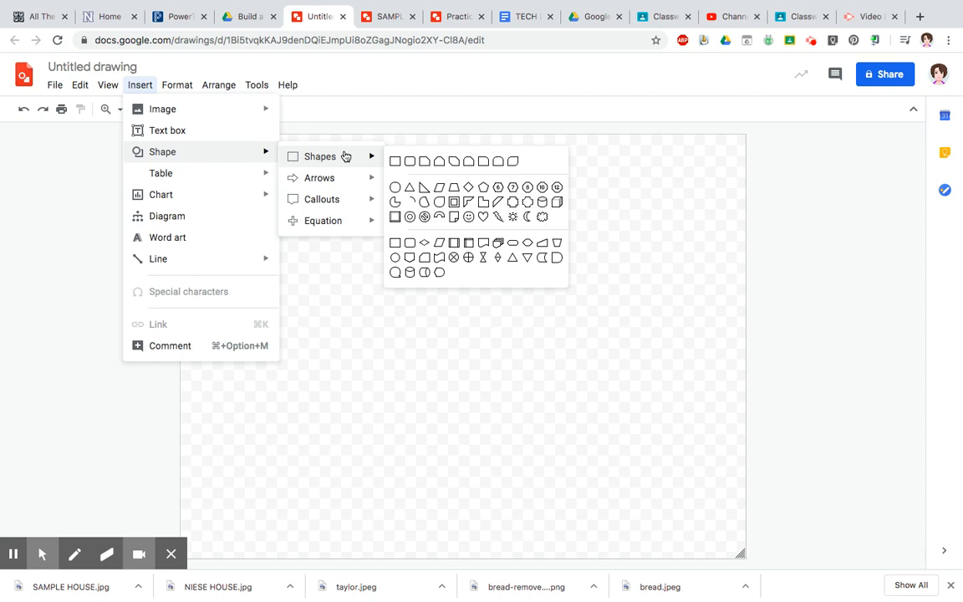
pyautogui.click(395, 163)
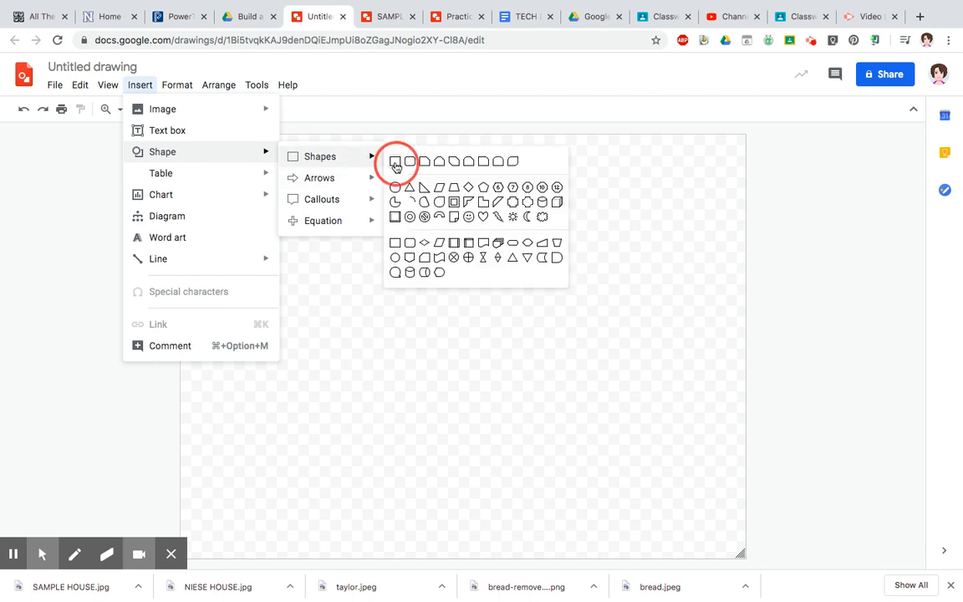
pyautogui.click(335, 326)
pyautogui.moveTo(335, 325); pyautogui.dragTo(613, 507)
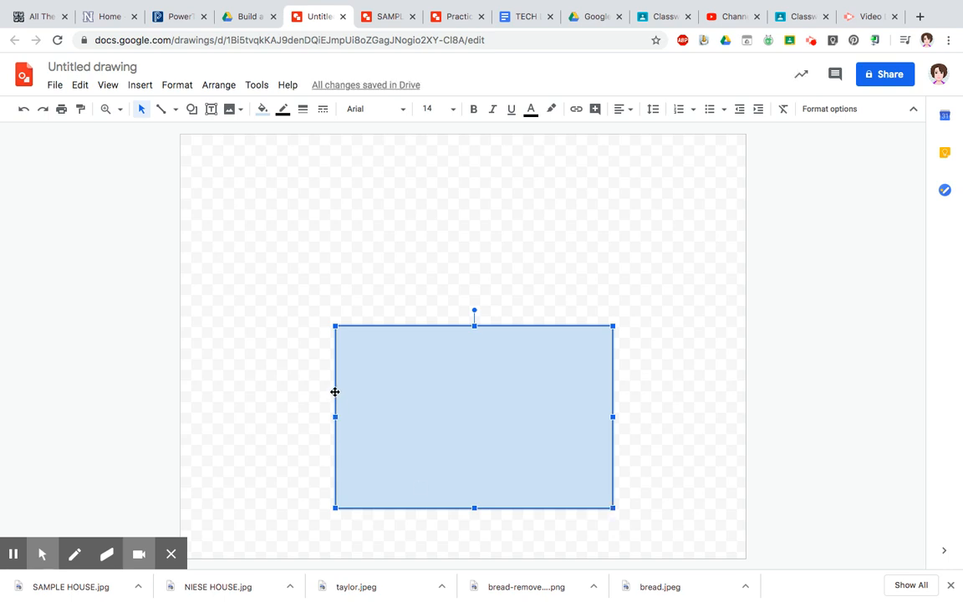
pyautogui.moveTo(336, 326); pyautogui.dragTo(302, 314)
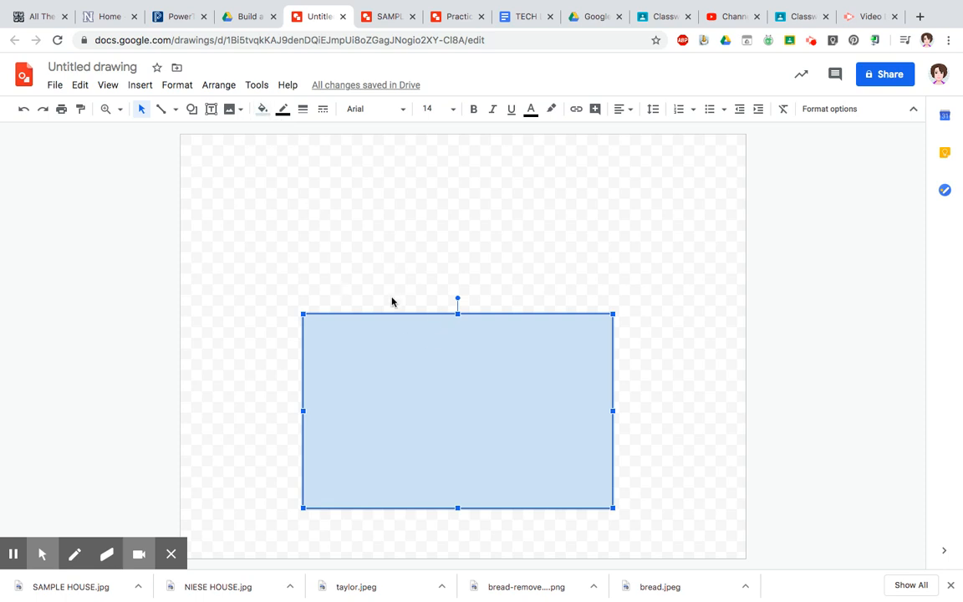
# Step: Fill the house body rectangle with solid yellow and deselect it
pyautogui.click(262, 112)
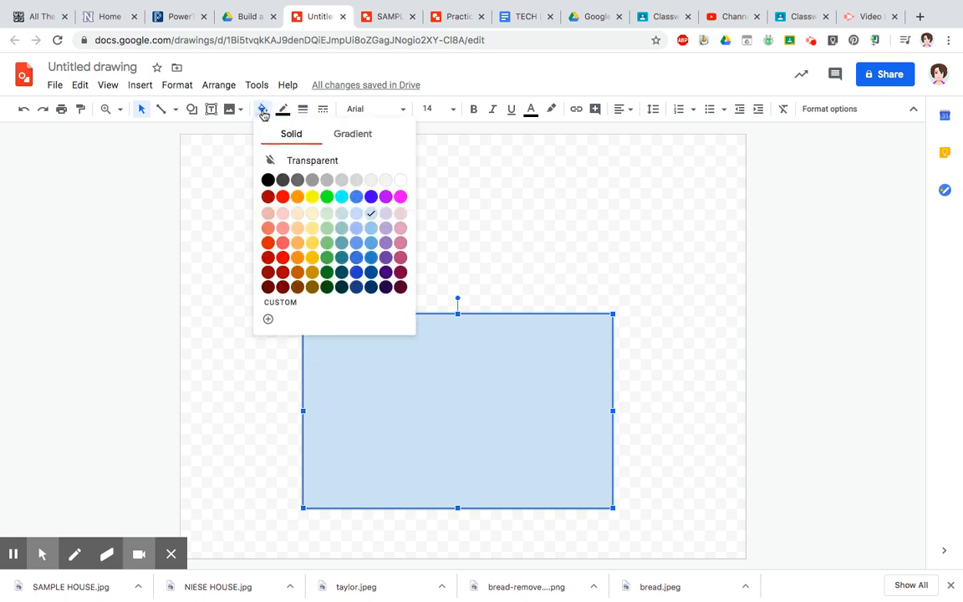
pyautogui.click(312, 198)
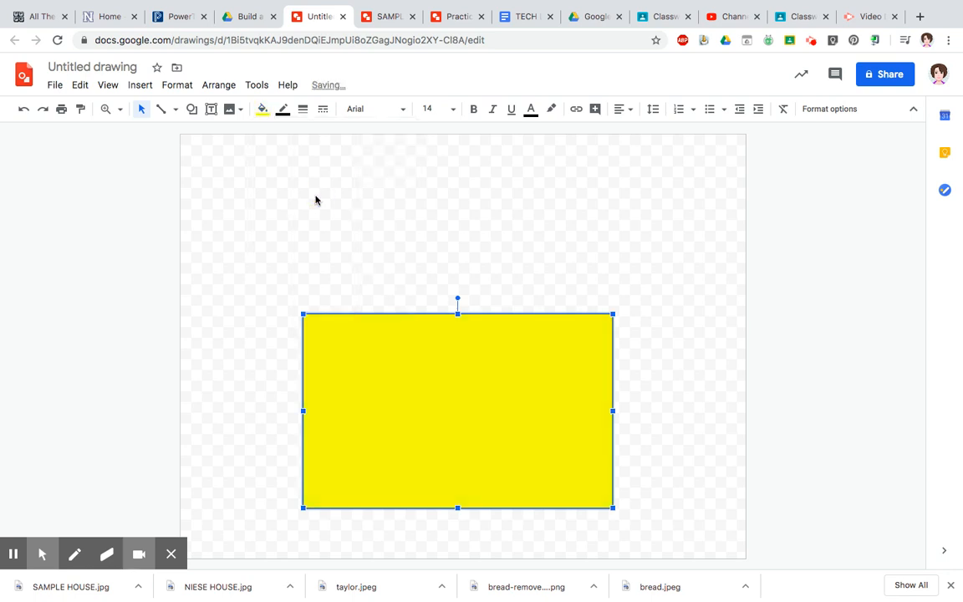
pyautogui.click(324, 248)
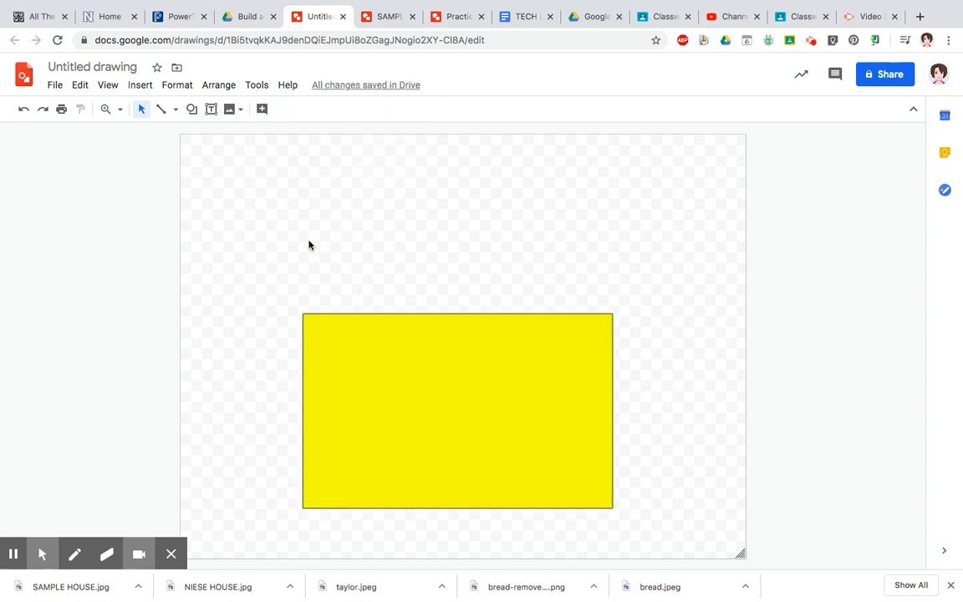
# Step: Draw a triangle roof on top of the yellow rectangle and widen it to span the full width of the house
pyautogui.click(191, 110)
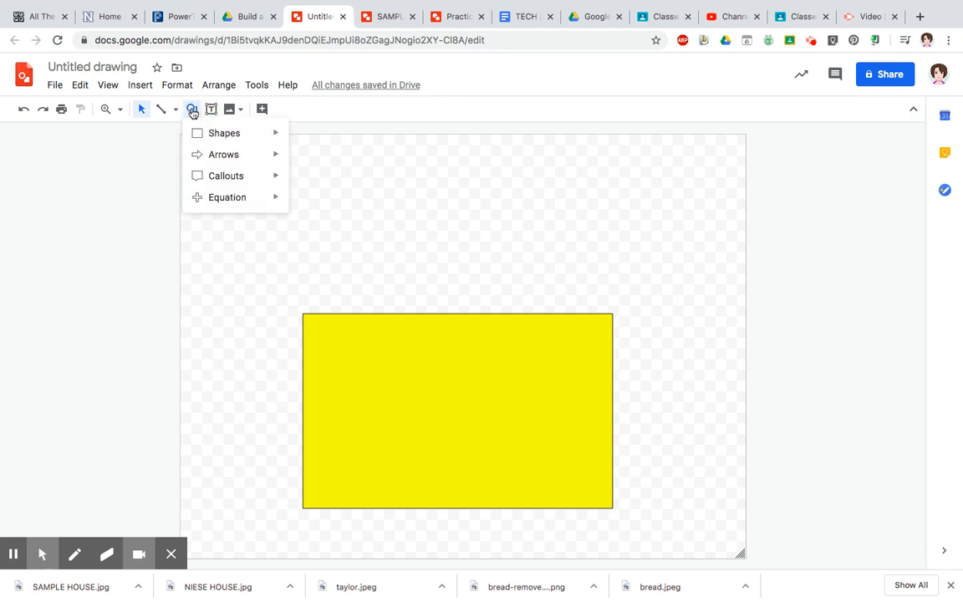
pyautogui.moveTo(203, 134)
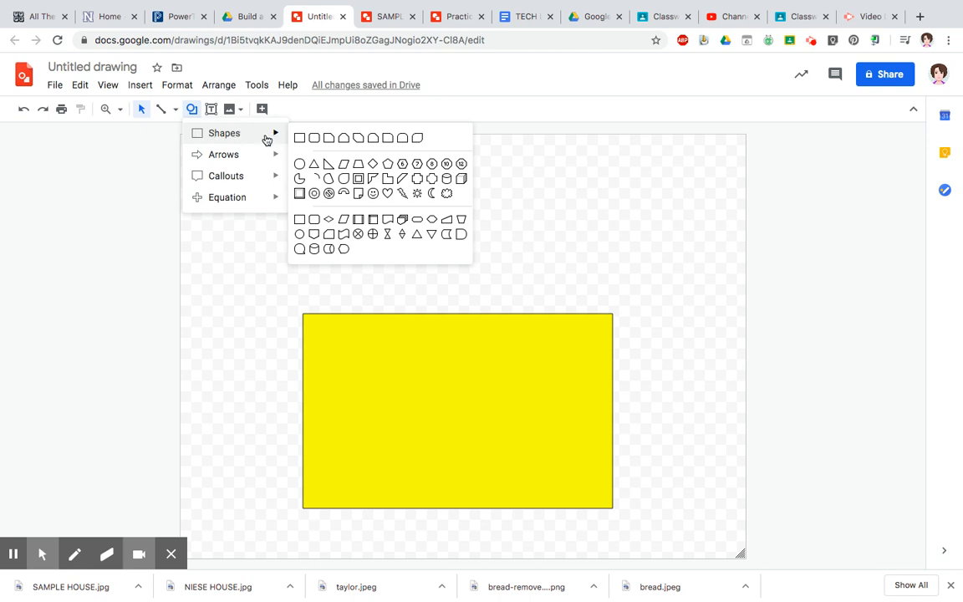
pyautogui.click(315, 166)
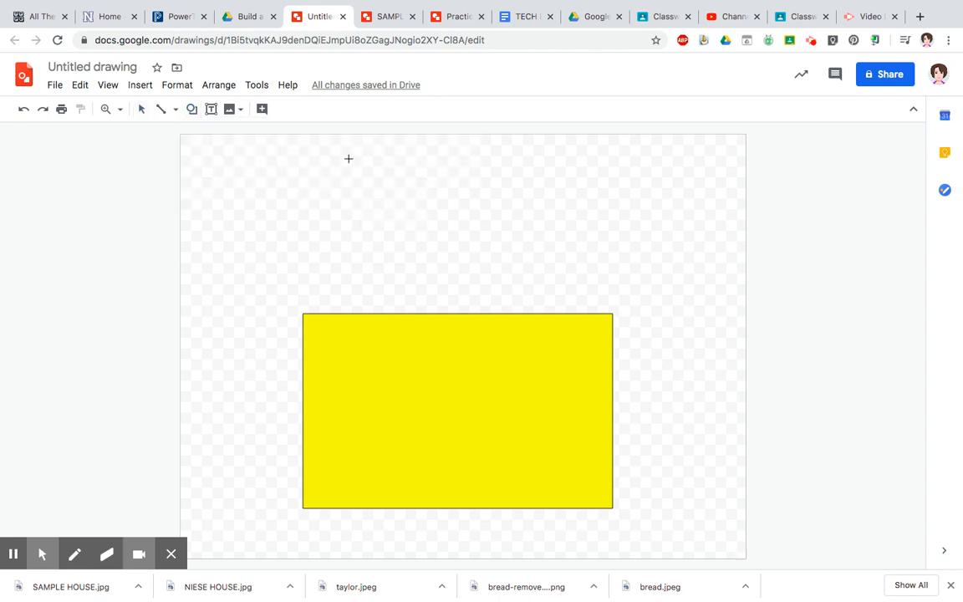
pyautogui.moveTo(462, 139); pyautogui.dragTo(303, 316)
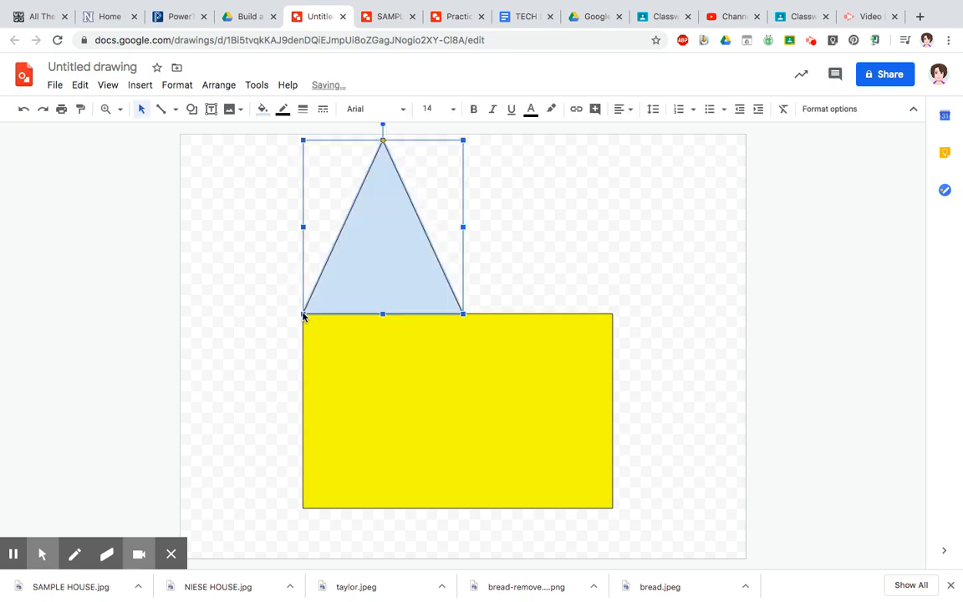
pyautogui.moveTo(463, 227); pyautogui.dragTo(610, 225)
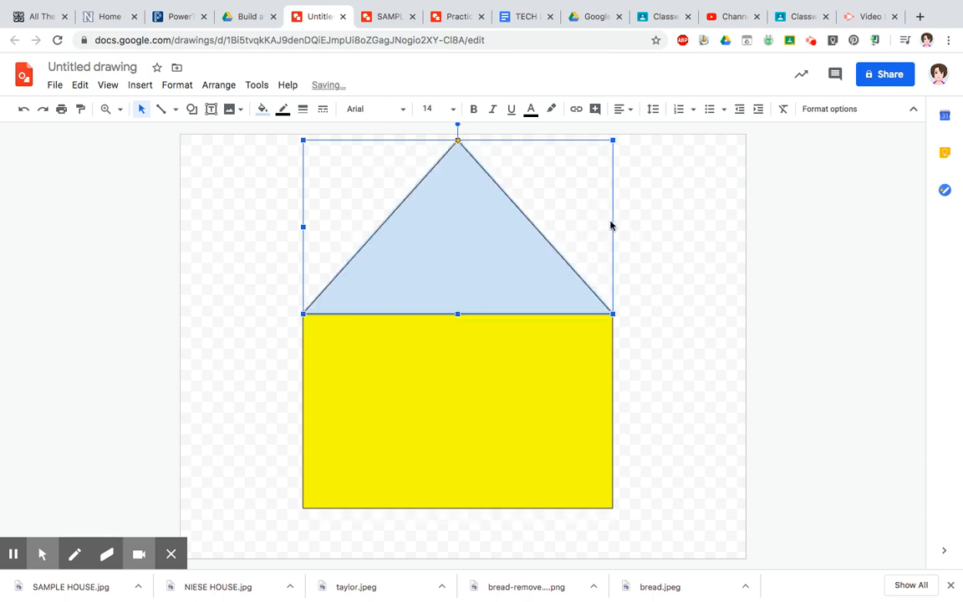
# Step: Fill the triangle roof with a solid dark red and deselect it
pyautogui.click(262, 110)
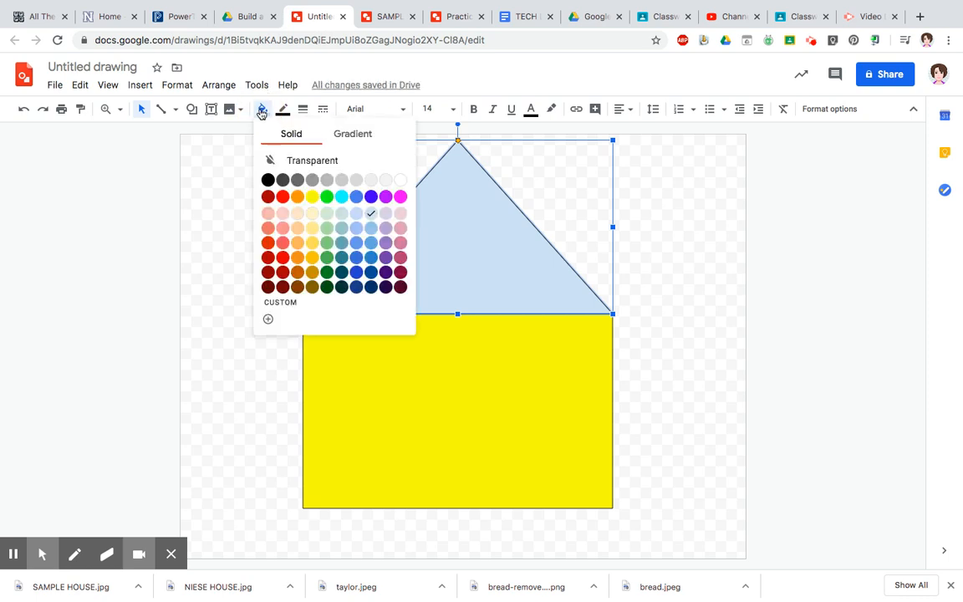
pyautogui.click(285, 289)
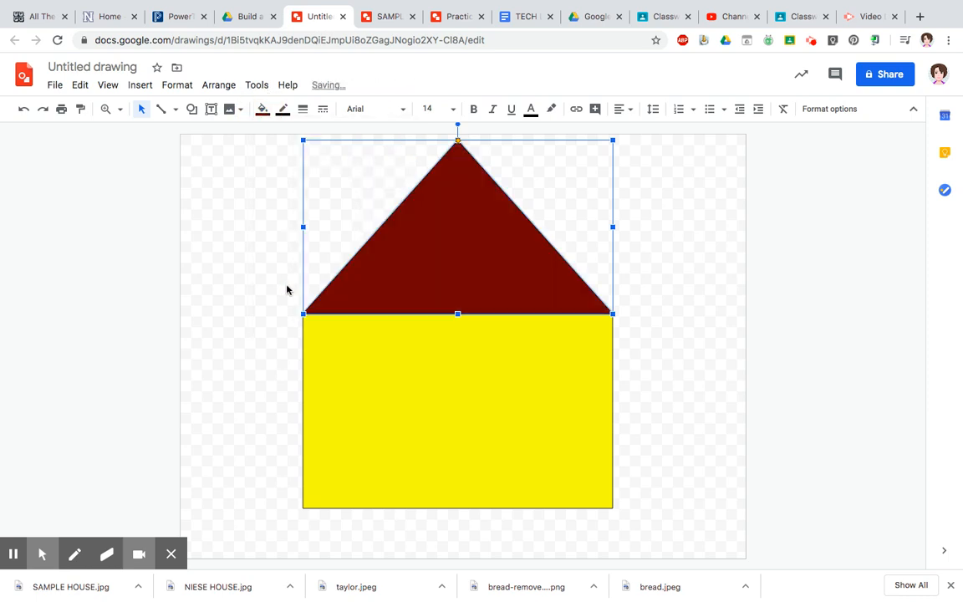
pyautogui.click(244, 258)
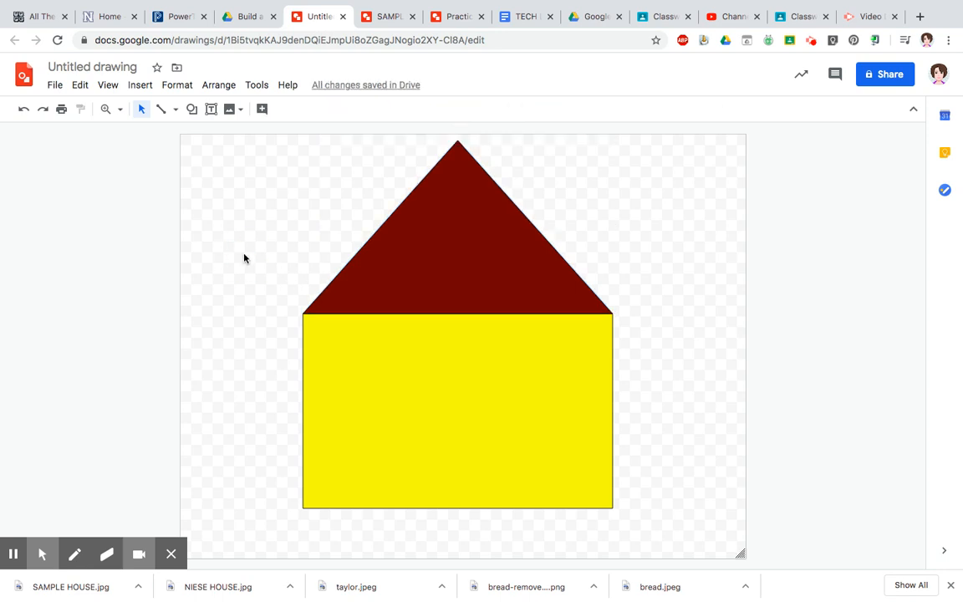
# Step: Draw a small upright rectangle over the roof's left slope as a chimney and fill it with black
pyautogui.click(192, 108)
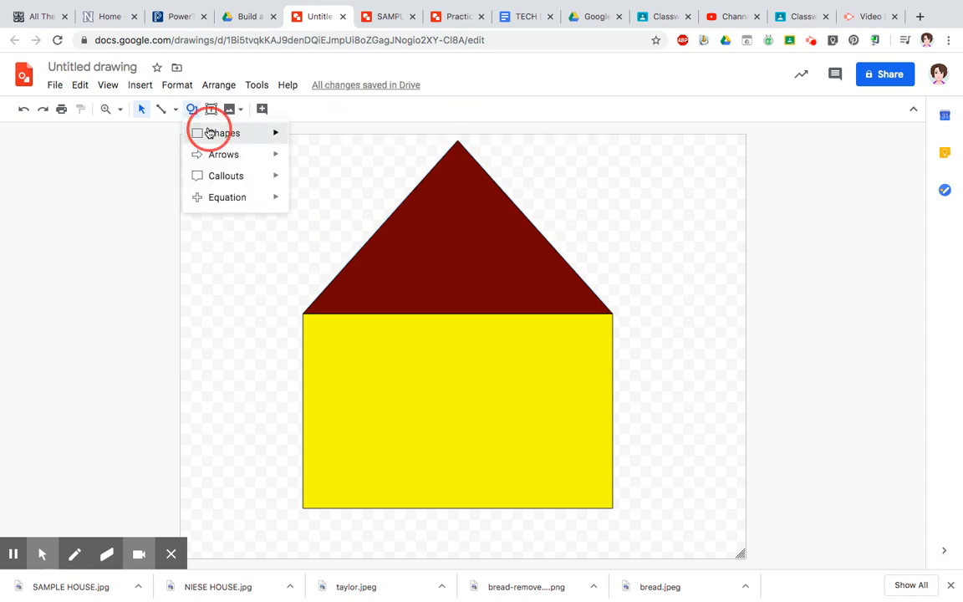
pyautogui.click(210, 133)
pyautogui.click(299, 138)
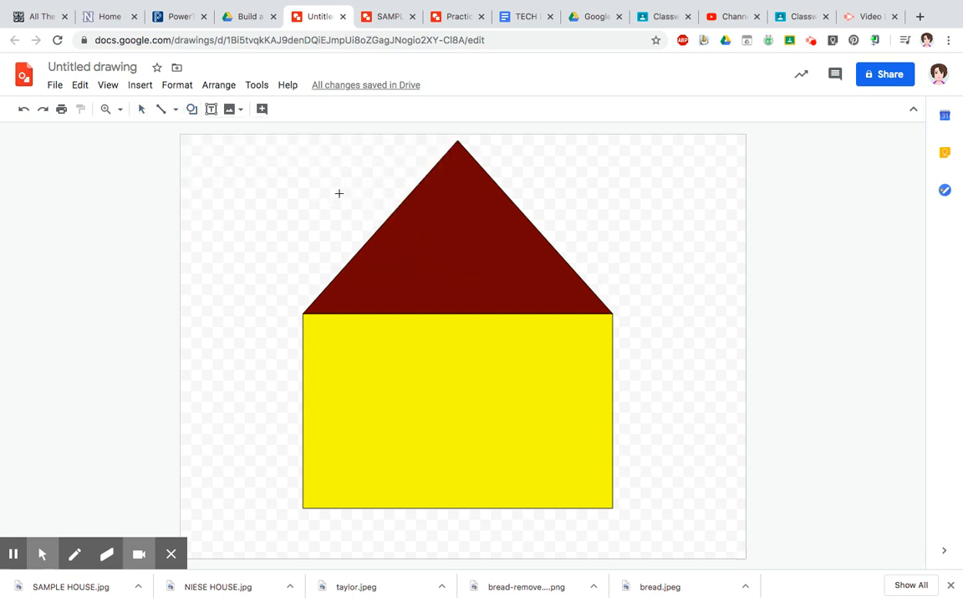
pyautogui.moveTo(336, 192); pyautogui.dragTo(390, 275)
pyautogui.click(262, 109)
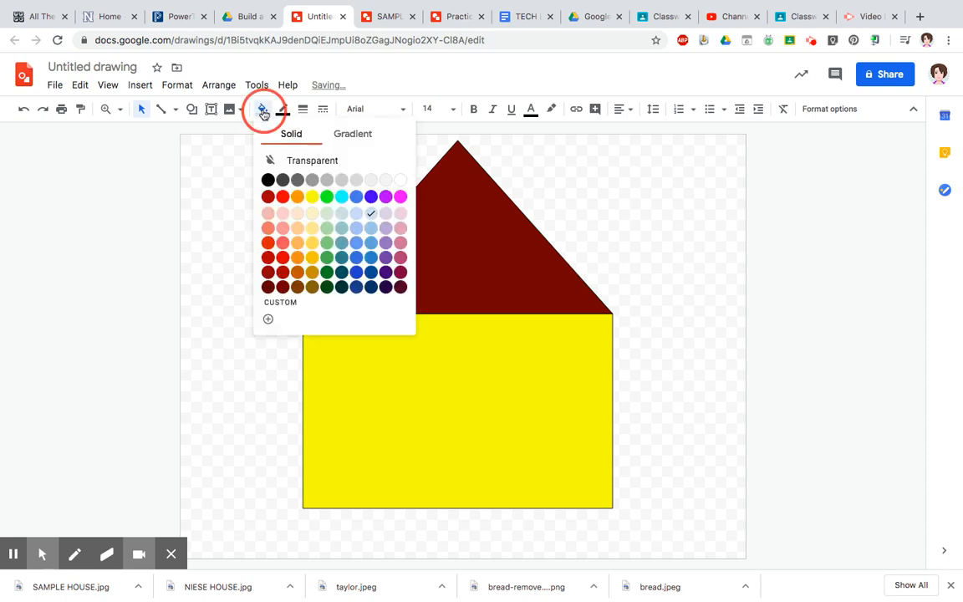
pyautogui.click(269, 179)
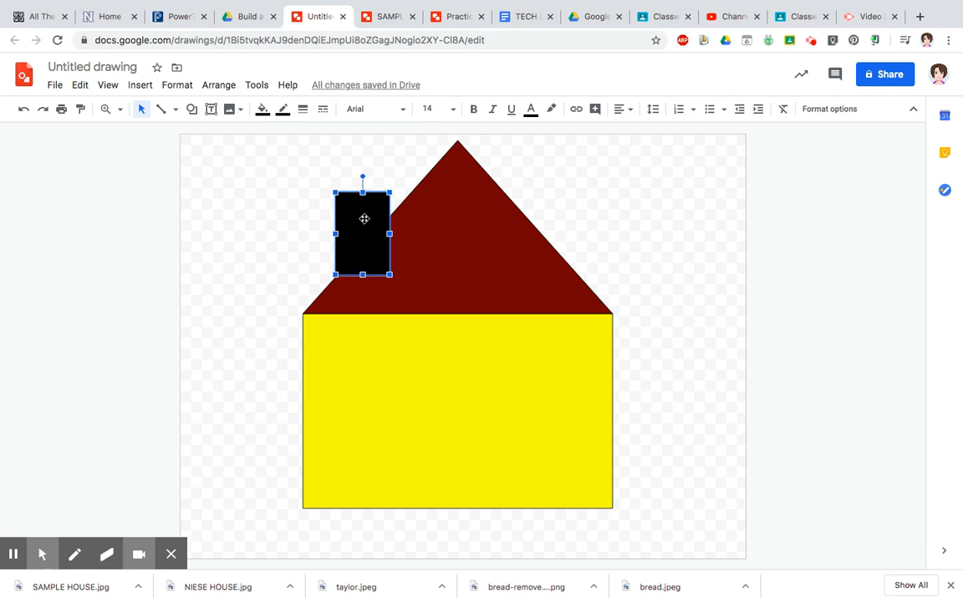
# Step: Send the black chimney to the back so it sits behind the roof, and deselect it
pyautogui.click(220, 87)
pyautogui.moveTo(231, 110)
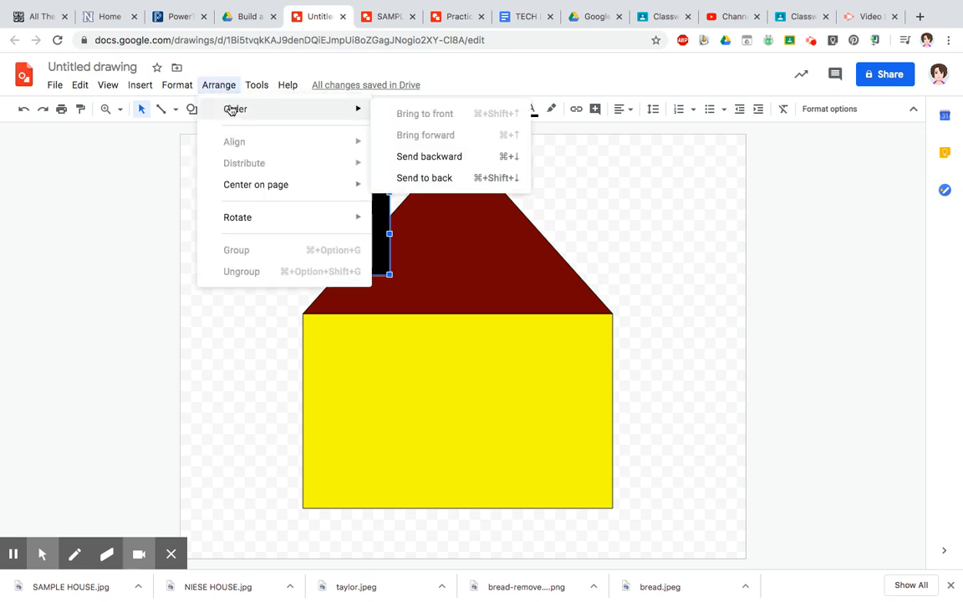
pyautogui.click(442, 179)
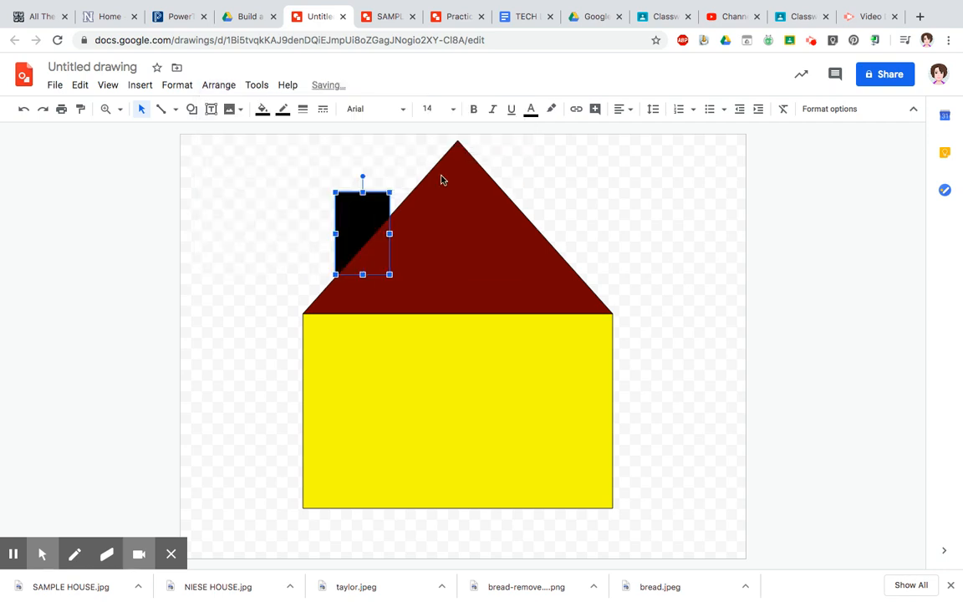
pyautogui.click(639, 274)
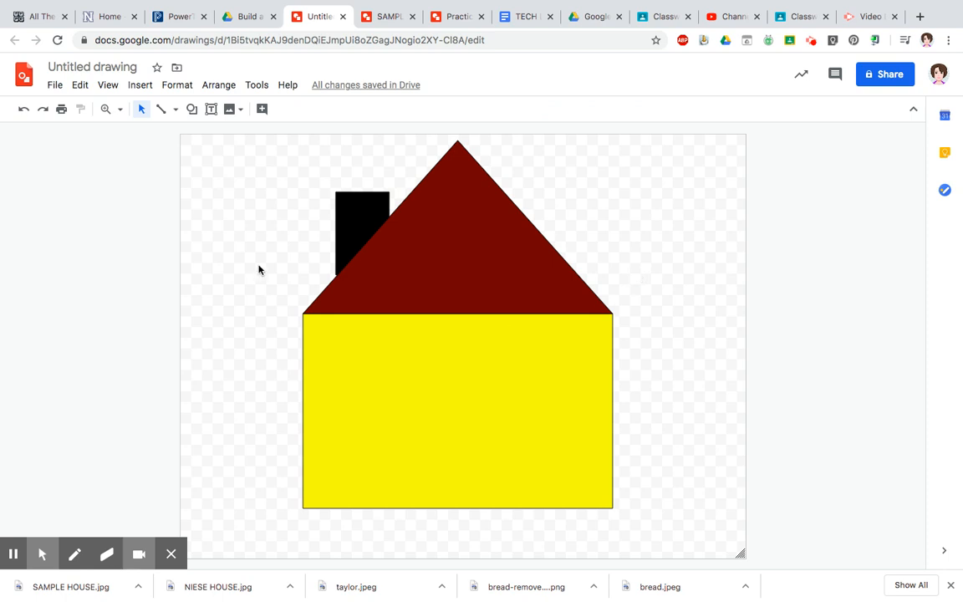
# Step: Draw an upright rectangle door at the bottom centre of the yellow house body and fill it with dark green
pyautogui.click(191, 111)
pyautogui.moveTo(217, 136)
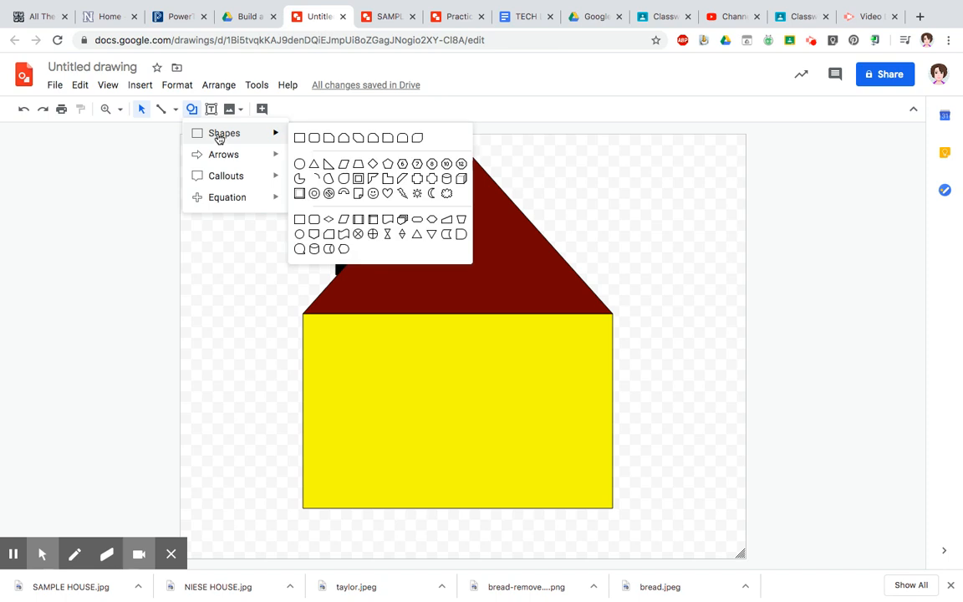
pyautogui.click(300, 139)
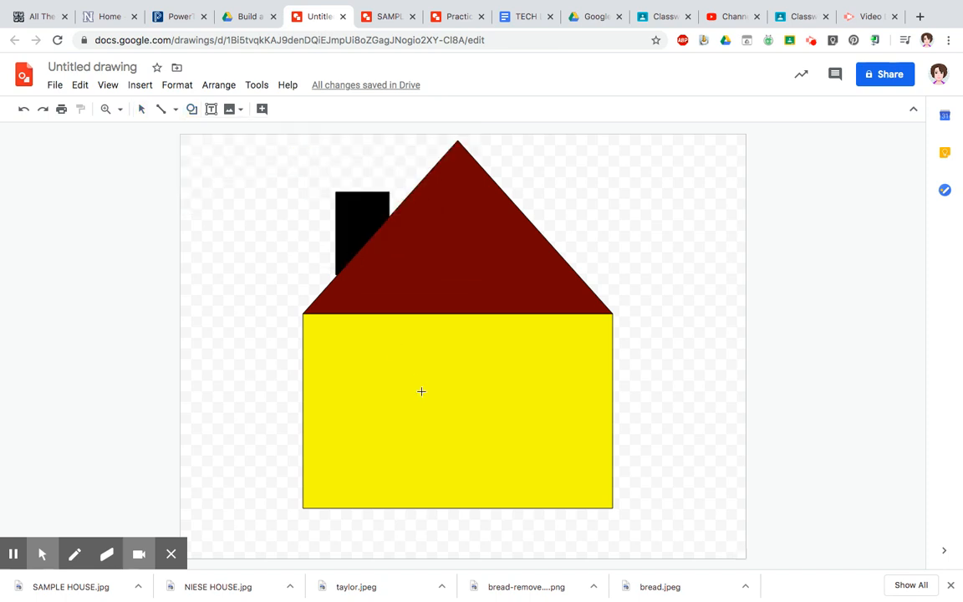
pyautogui.moveTo(424, 427); pyautogui.dragTo(453, 508)
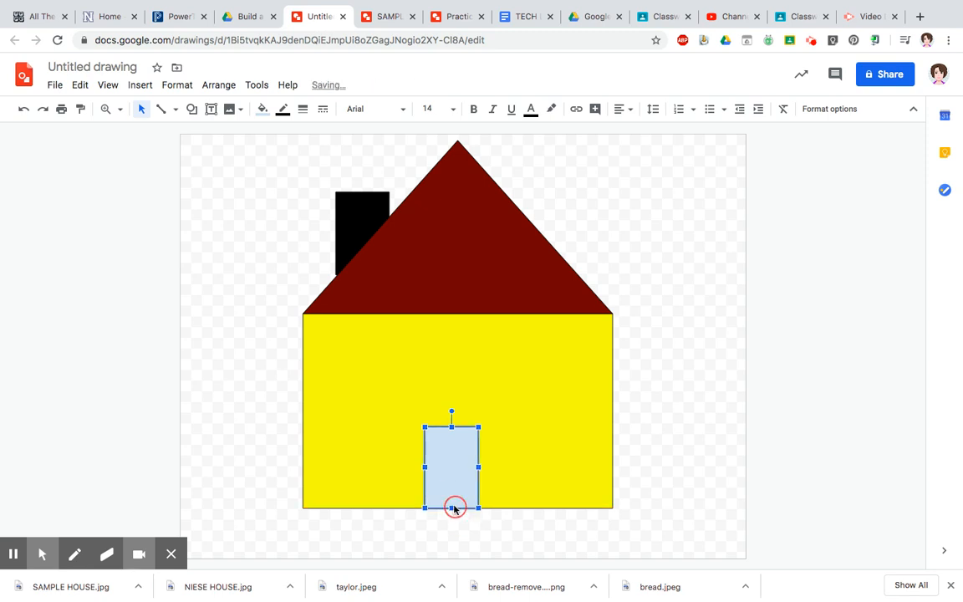
pyautogui.click(262, 110)
pyautogui.click(327, 272)
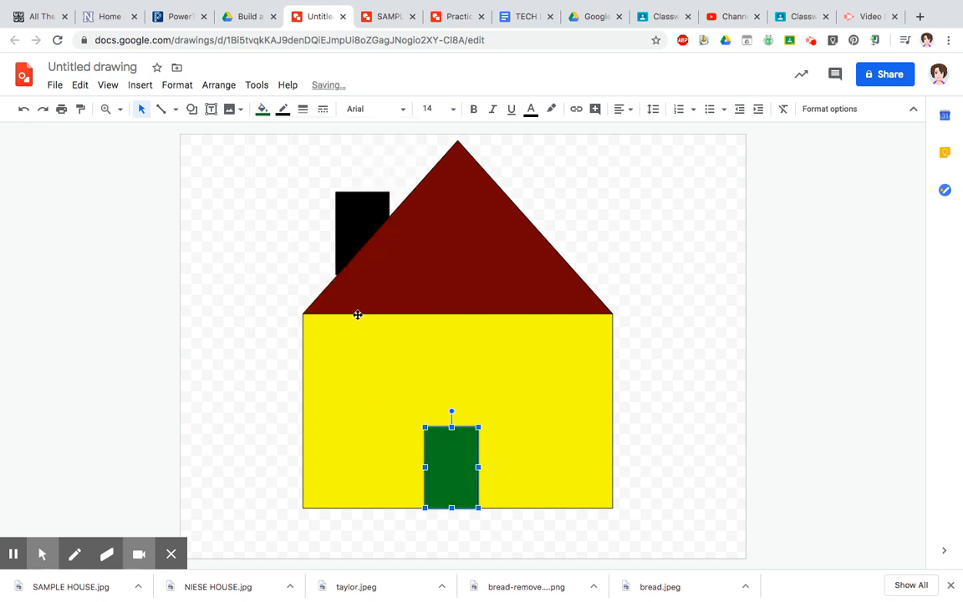
# Step: Draw a tiny circle as a doorknob near the right edge of the green door and fill it with orange
pyautogui.click(192, 110)
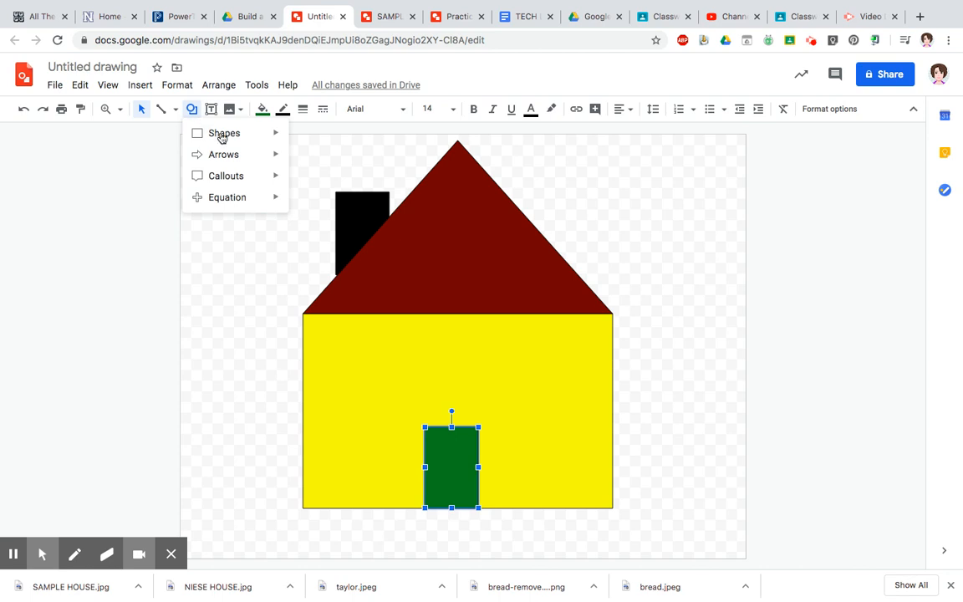
pyautogui.moveTo(269, 133)
pyautogui.click(299, 164)
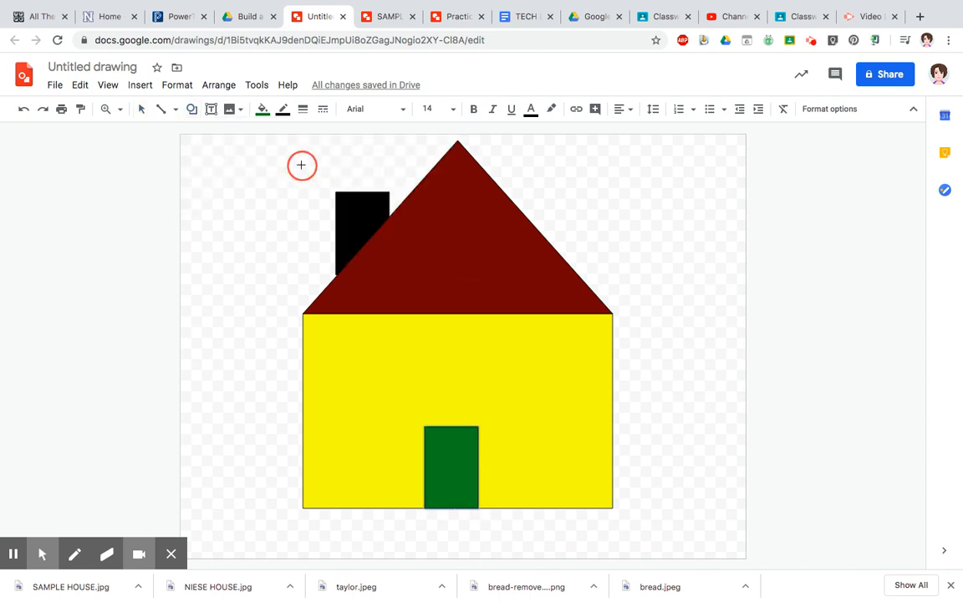
pyautogui.moveTo(466, 470); pyautogui.dragTo(476, 480)
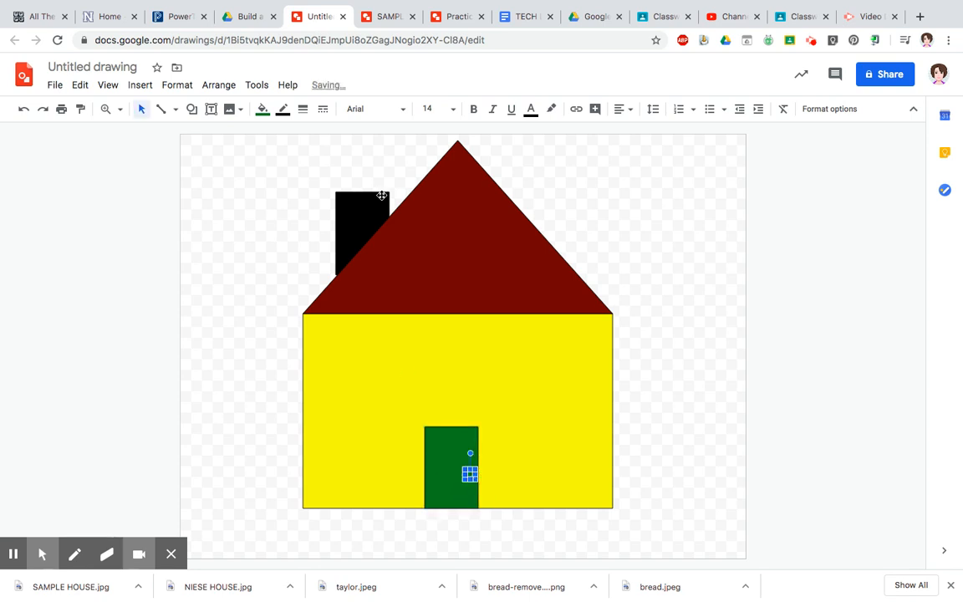
pyautogui.click(262, 109)
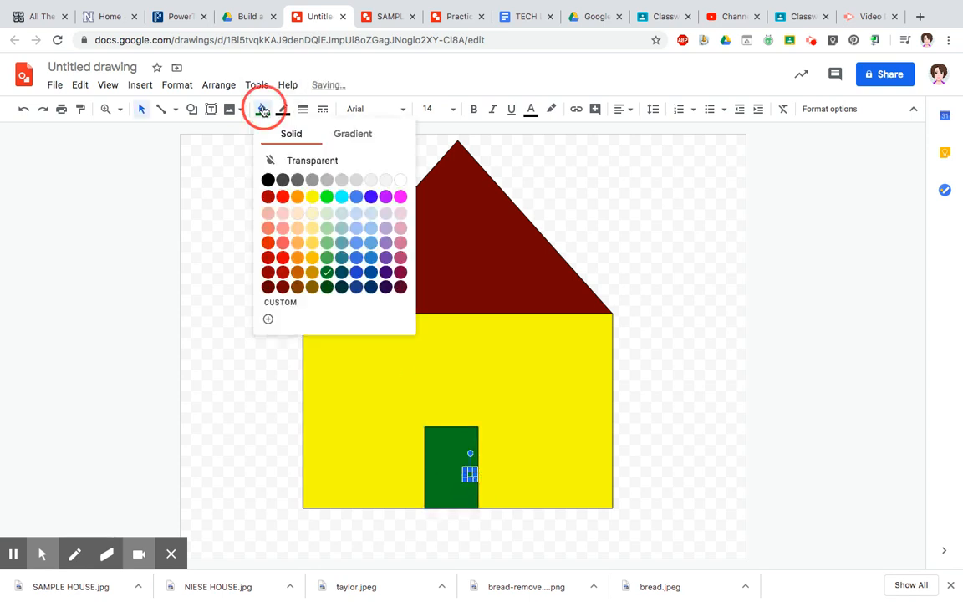
pyautogui.click(298, 261)
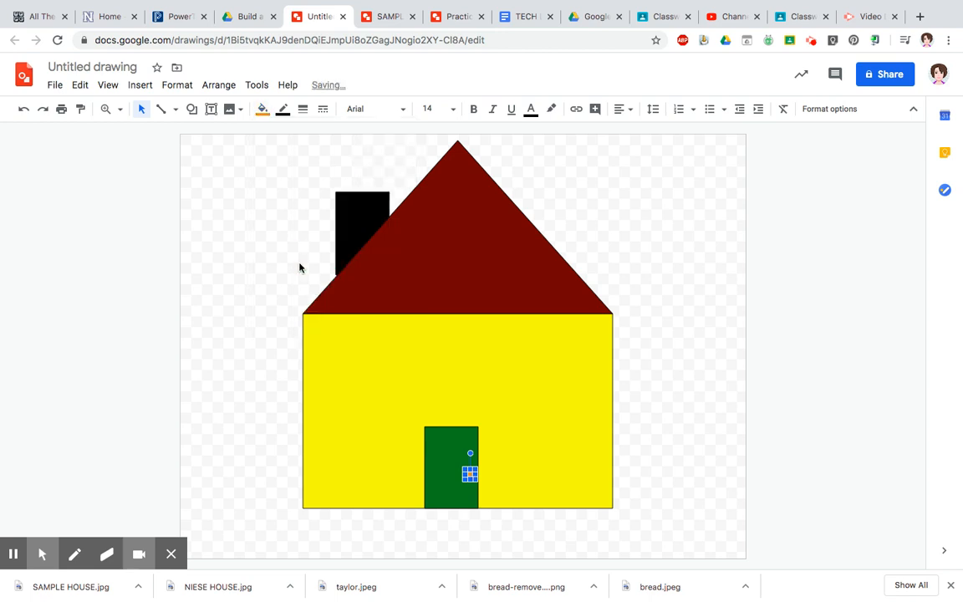
# Step: Draw a small diamond window on the upper part of the green door and fill it with white
pyautogui.click(192, 109)
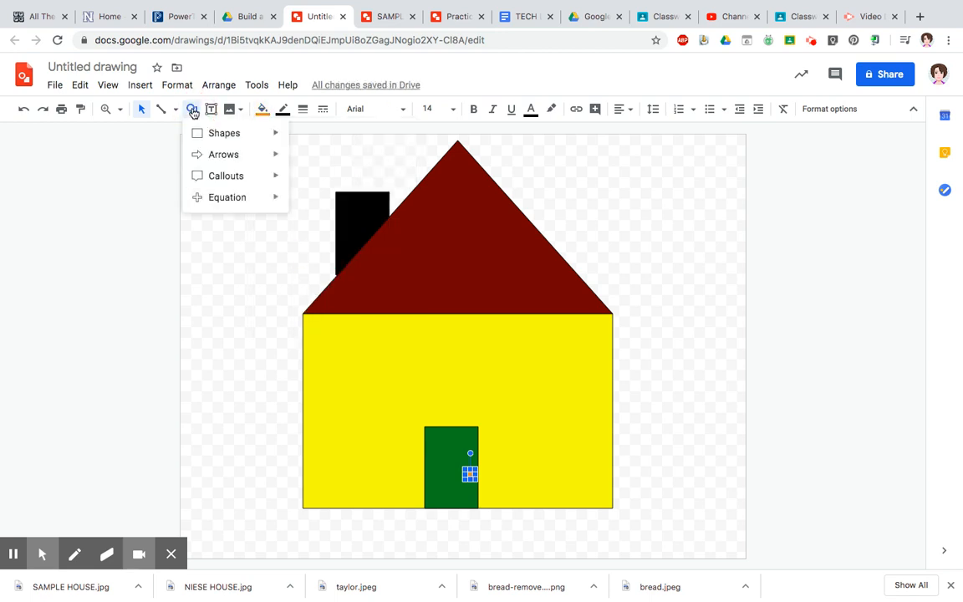
pyautogui.moveTo(214, 135)
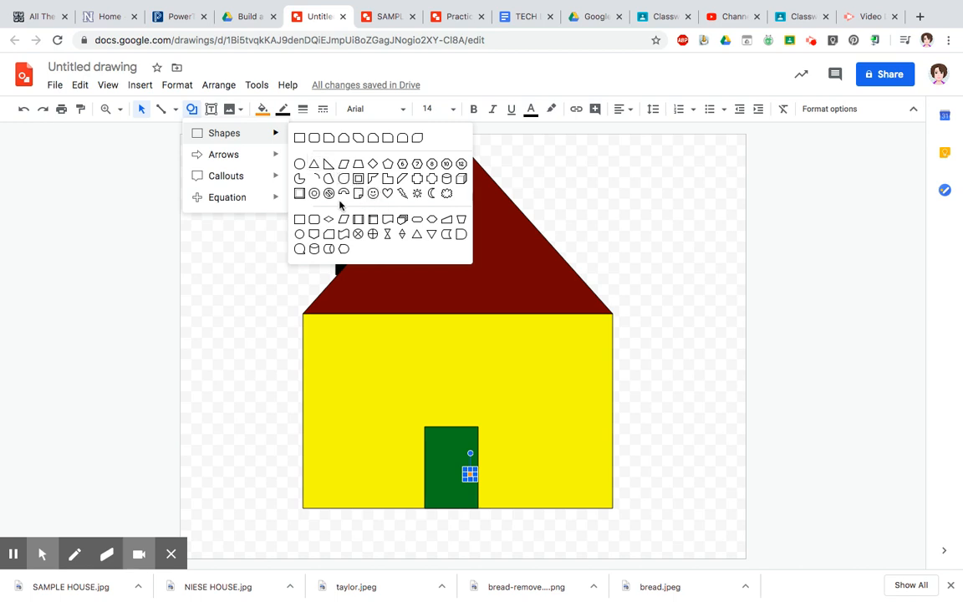
pyautogui.click(373, 164)
pyautogui.moveTo(441, 431); pyautogui.dragTo(463, 463)
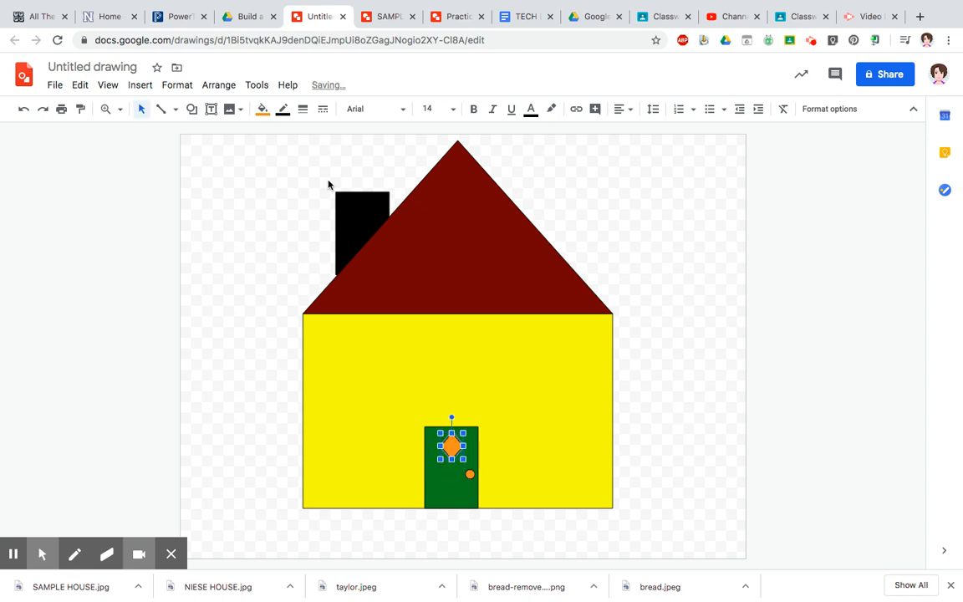
pyautogui.click(262, 110)
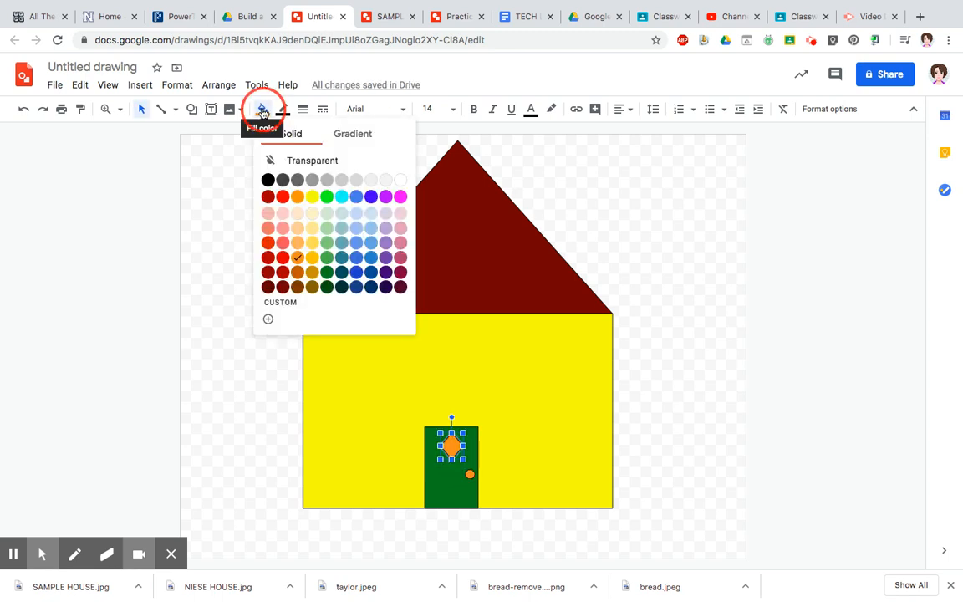
pyautogui.click(292, 160)
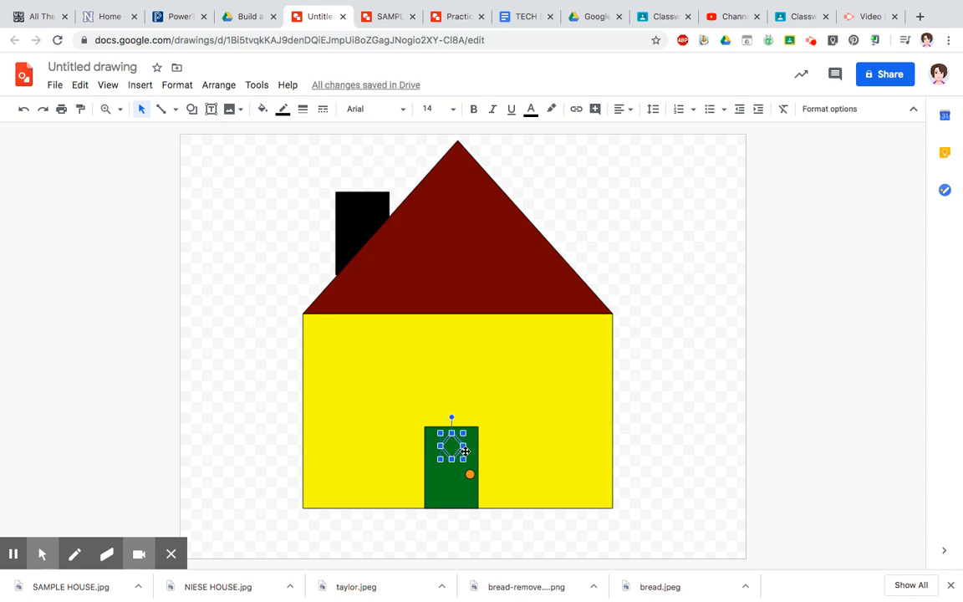
pyautogui.click(262, 109)
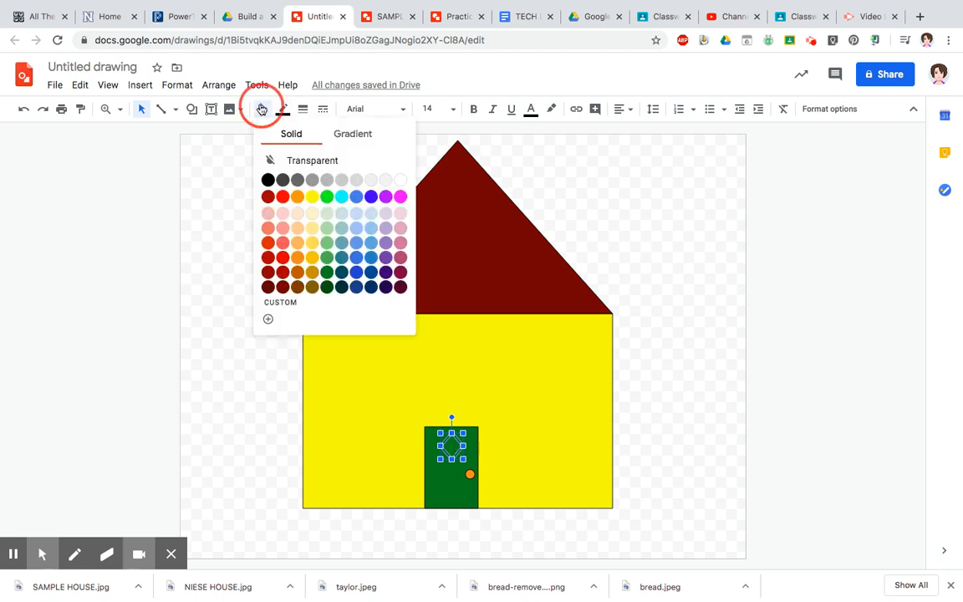
pyautogui.click(400, 181)
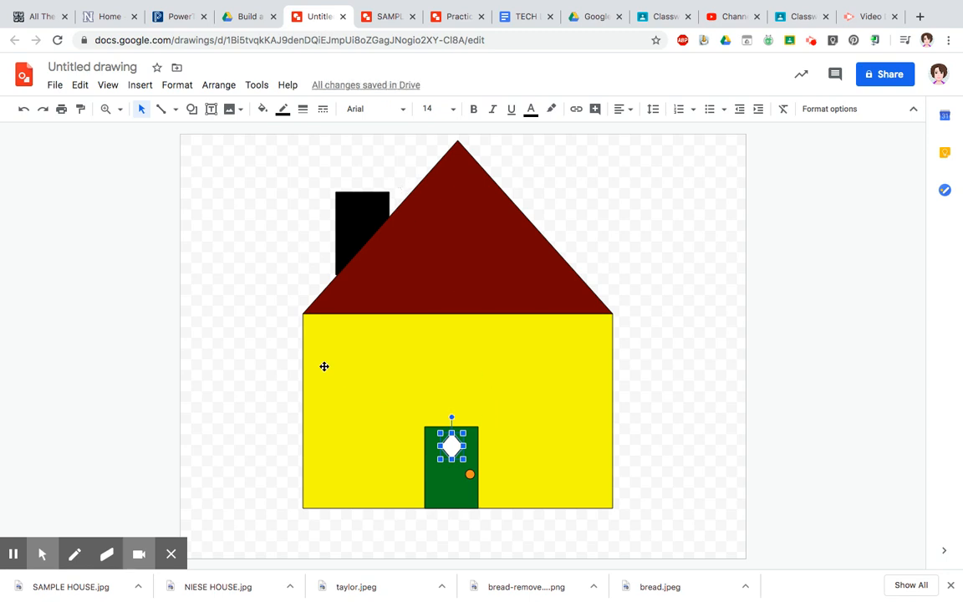
# Step: Draw a tall oval window on the yellow wall directly above the door
pyautogui.click(192, 110)
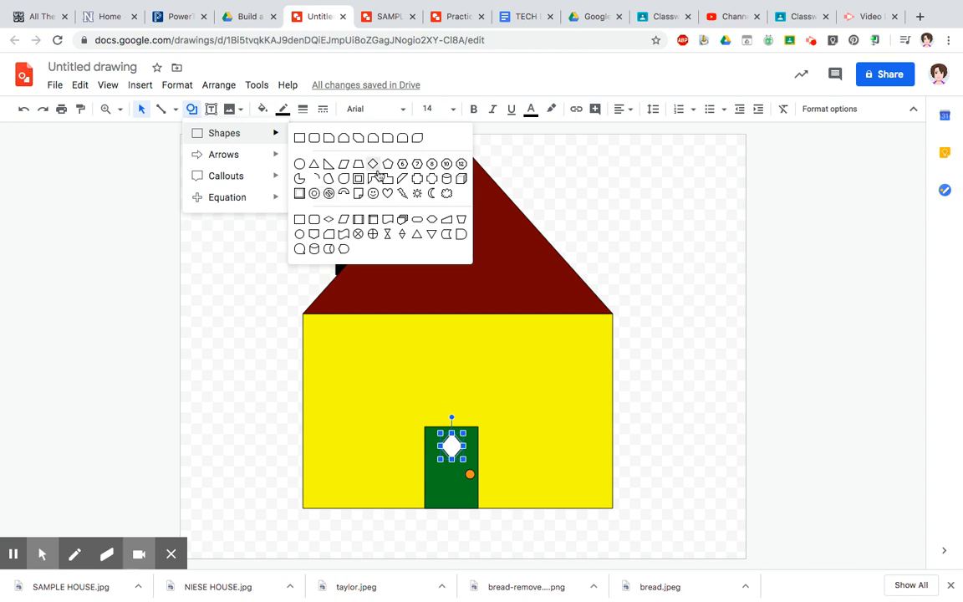
pyautogui.click(300, 164)
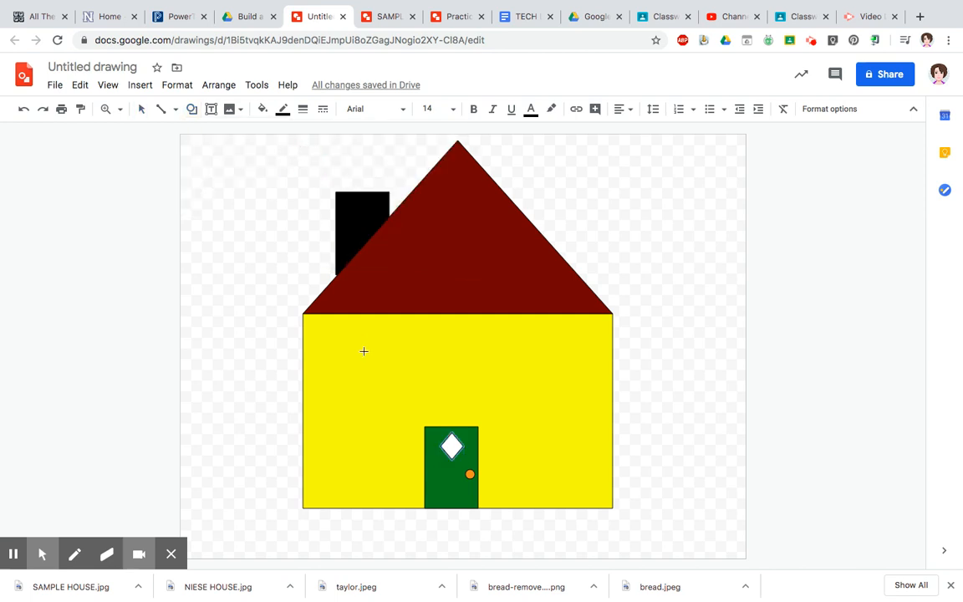
pyautogui.moveTo(426, 329); pyautogui.dragTo(478, 417)
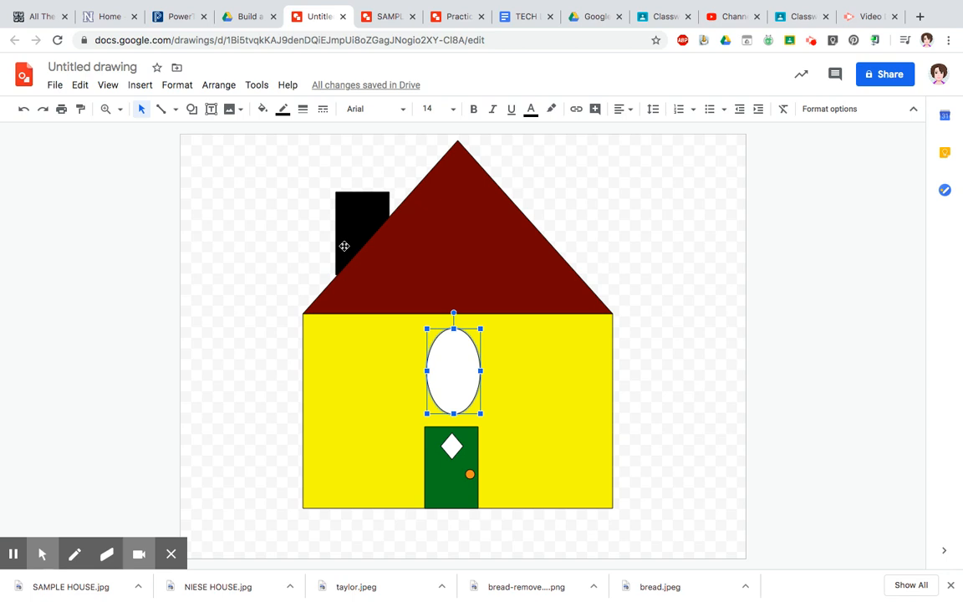
# Step: Divide the oval window into eight panes with horizontal, vertical and two diagonal lines crossing at its centre
pyautogui.click(175, 109)
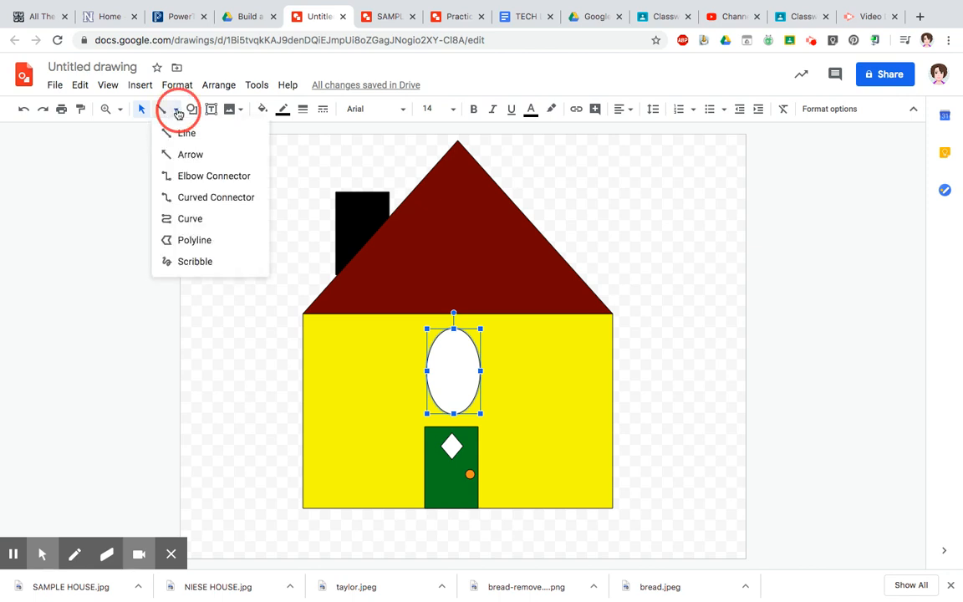
pyautogui.click(187, 134)
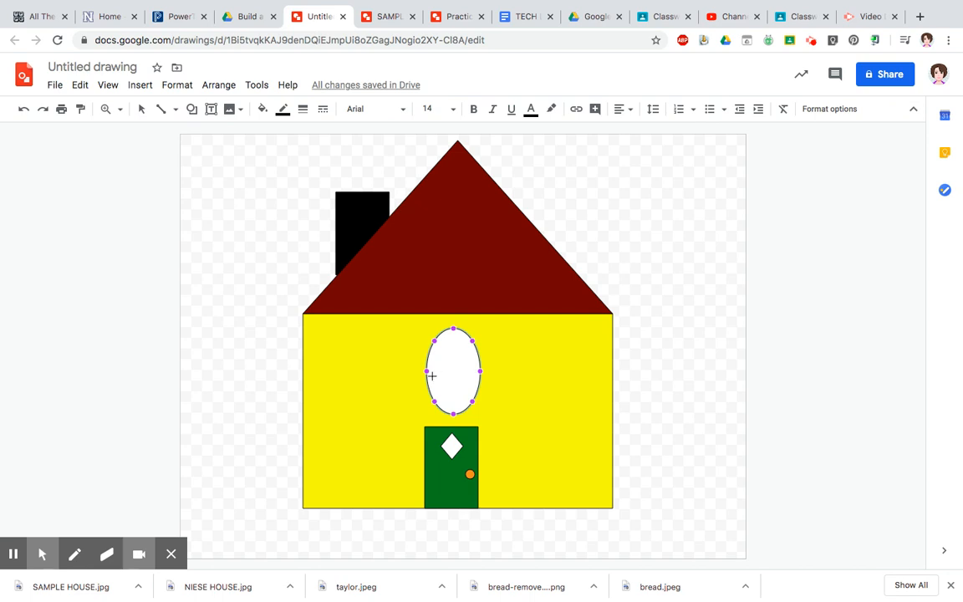
pyautogui.moveTo(427, 370); pyautogui.dragTo(479, 370)
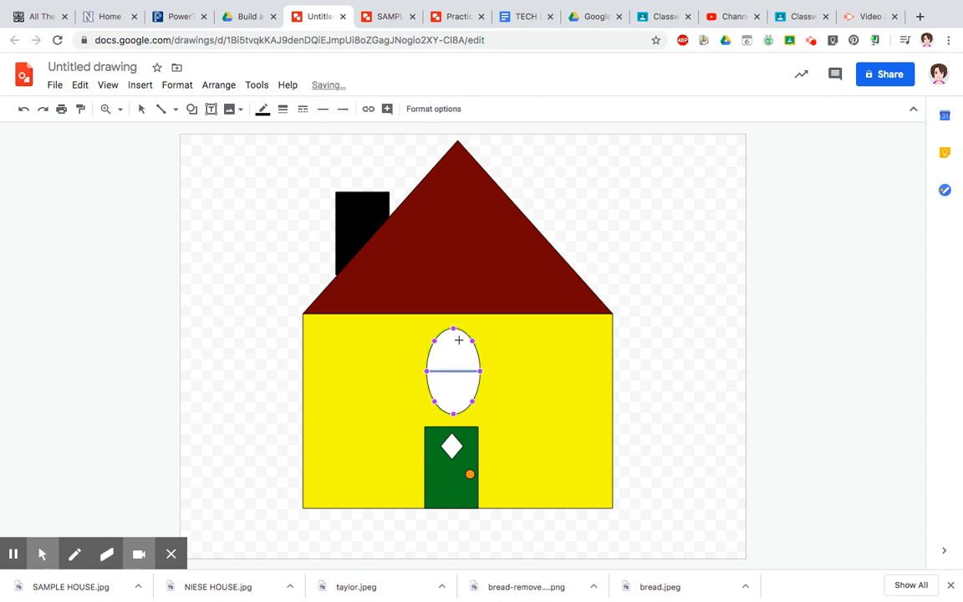
pyautogui.moveTo(454, 329); pyautogui.dragTo(473, 401)
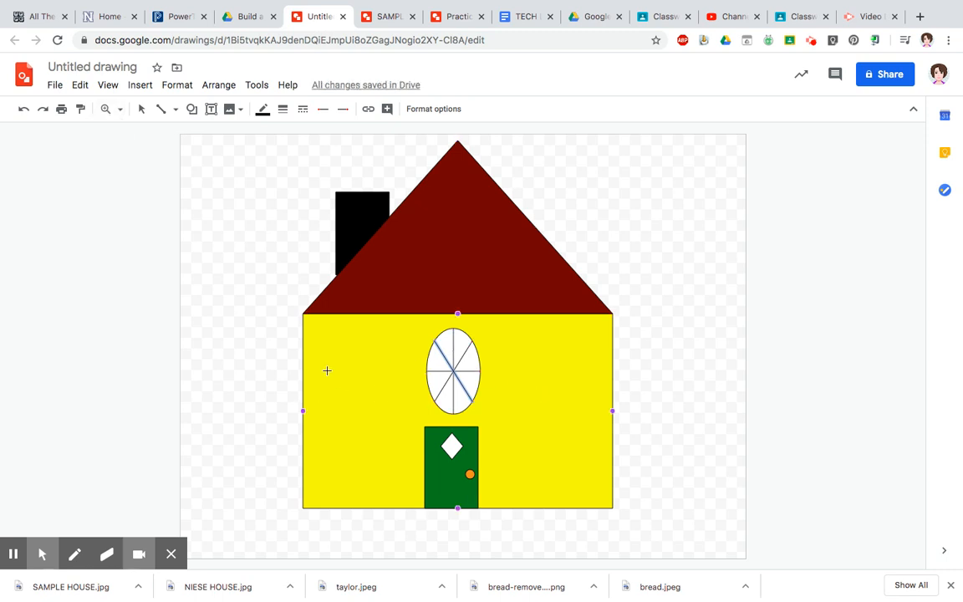
pyautogui.click(242, 316)
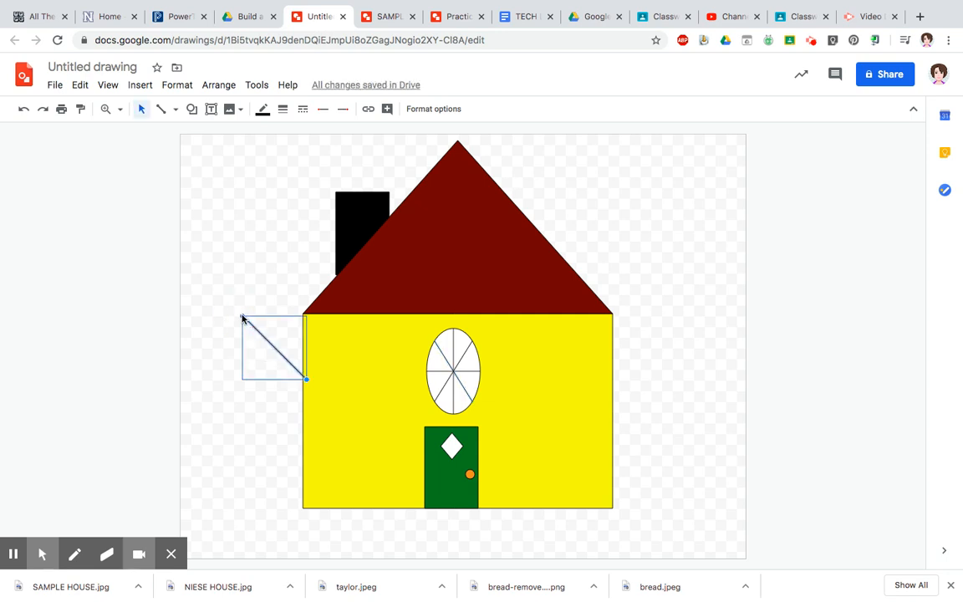
pyautogui.click(174, 109)
pyautogui.click(167, 131)
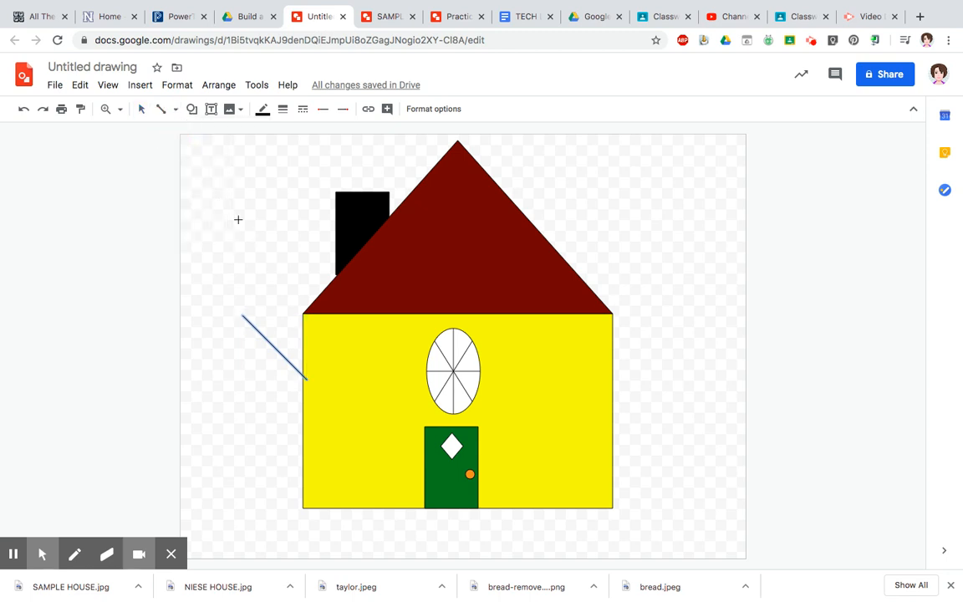
pyautogui.click(142, 111)
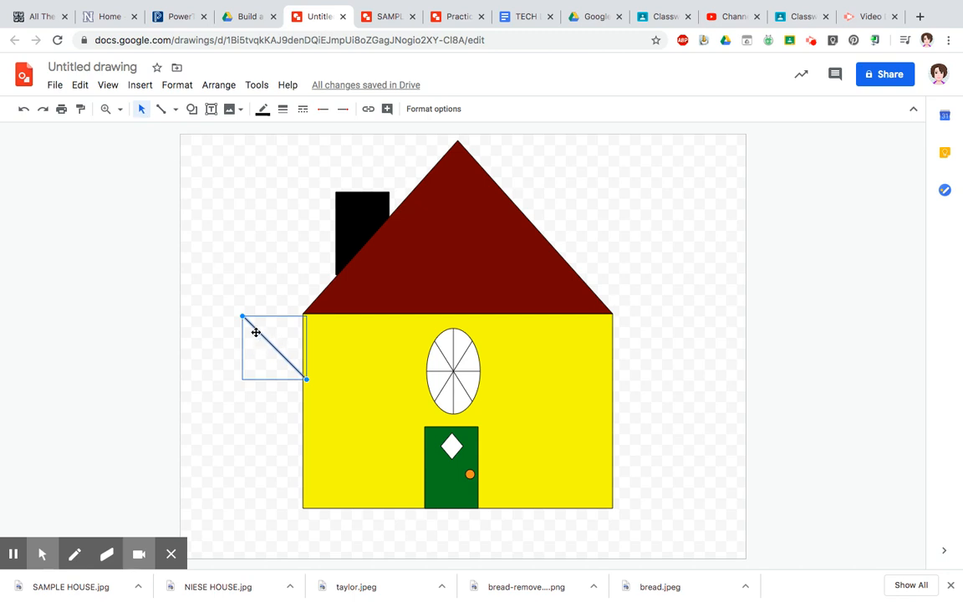
pyautogui.press('Delete')
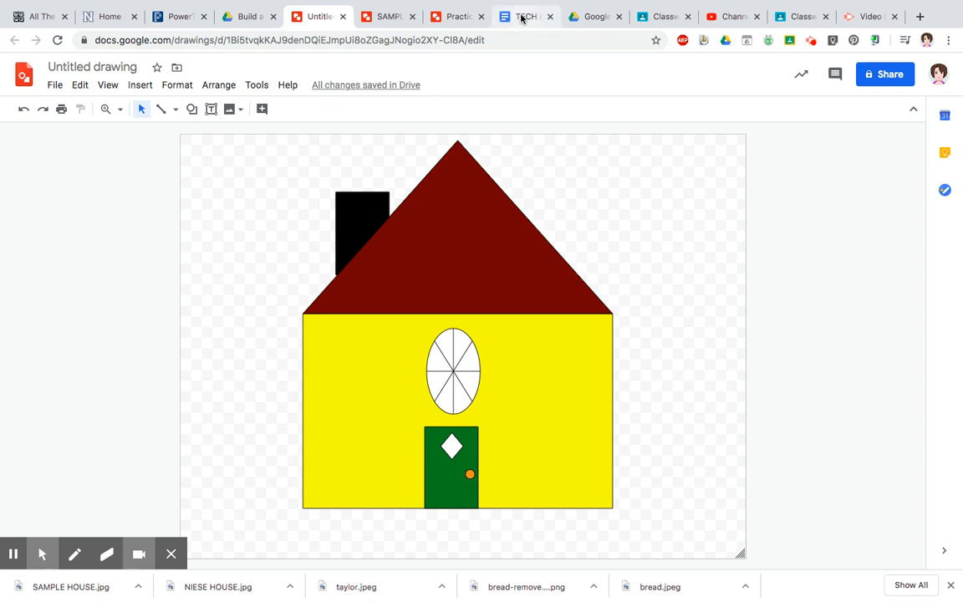
# Step: Check the required house items in the Google Classroom assignment instructions, then return to the house drawing in Google Drawings
pyautogui.click(803, 18)
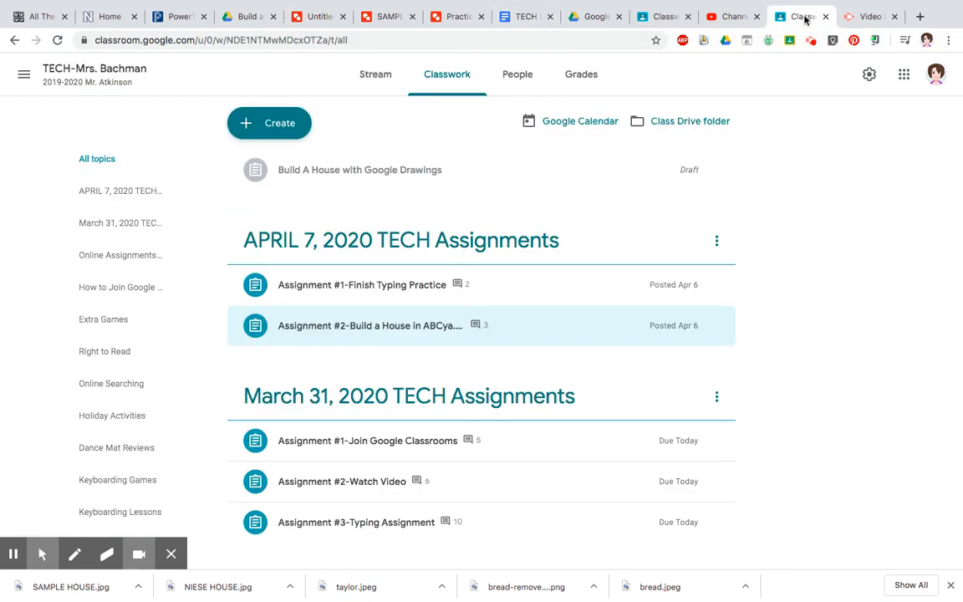
pyautogui.click(663, 17)
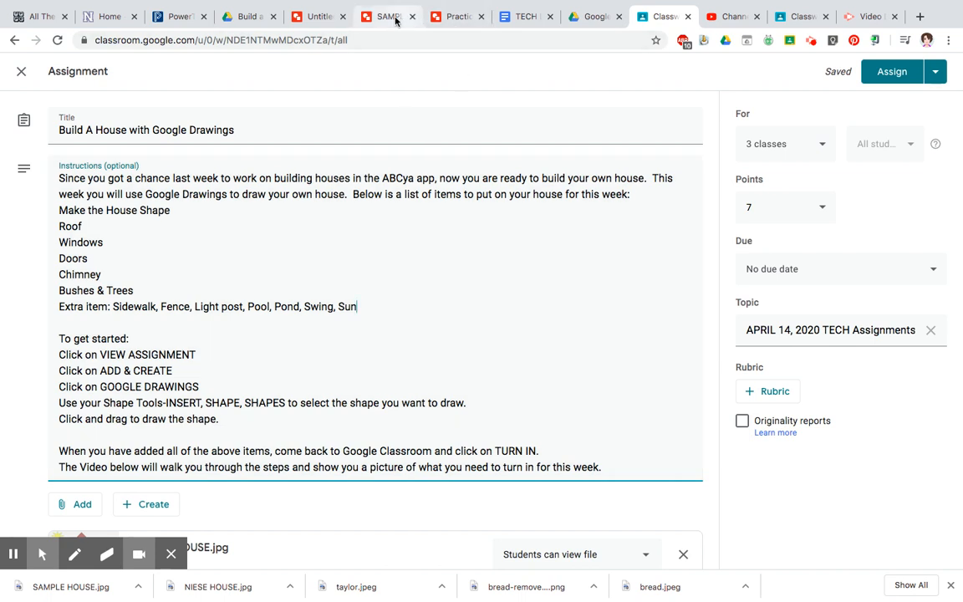
pyautogui.click(290, 17)
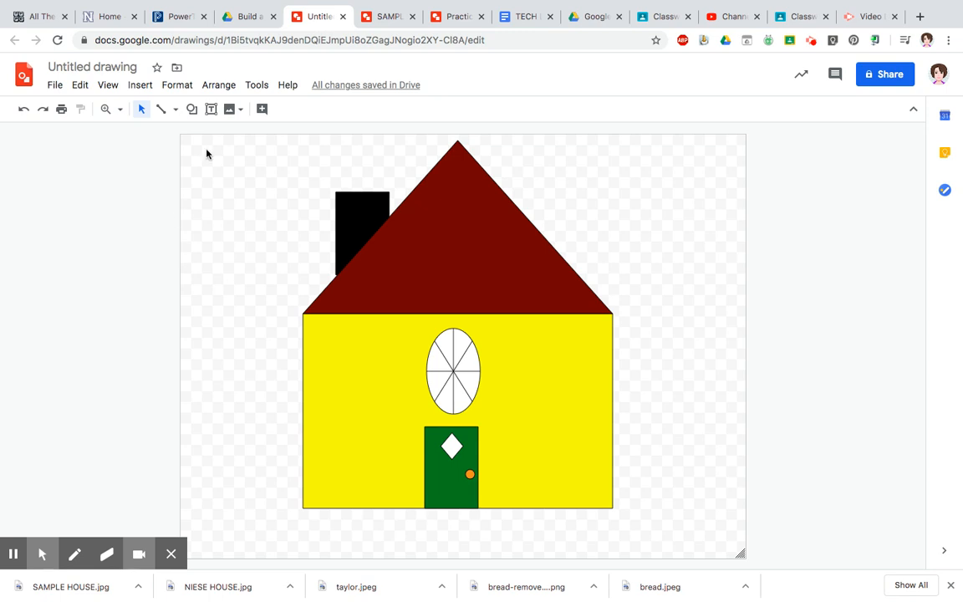
# Step: Draw a cloud shape as a bush over the house's lower left corner, fill it with green and deselect it
pyautogui.click(191, 109)
pyautogui.moveTo(212, 139)
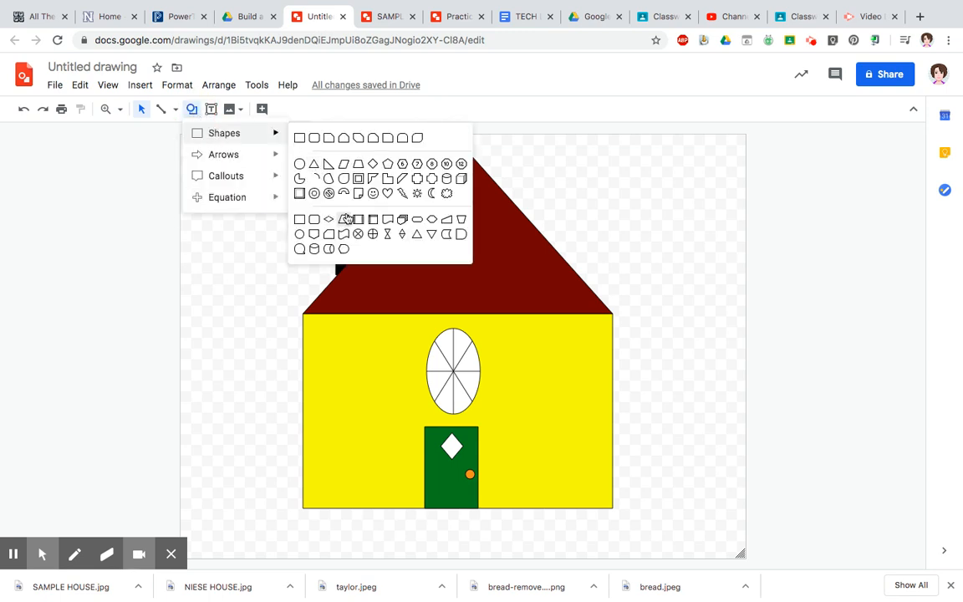
pyautogui.click(404, 178)
pyautogui.moveTo(302, 486)
pyautogui.mouseDown()
pyautogui.moveTo(355, 539)
pyautogui.moveTo(390, 537)
pyautogui.mouseUp()
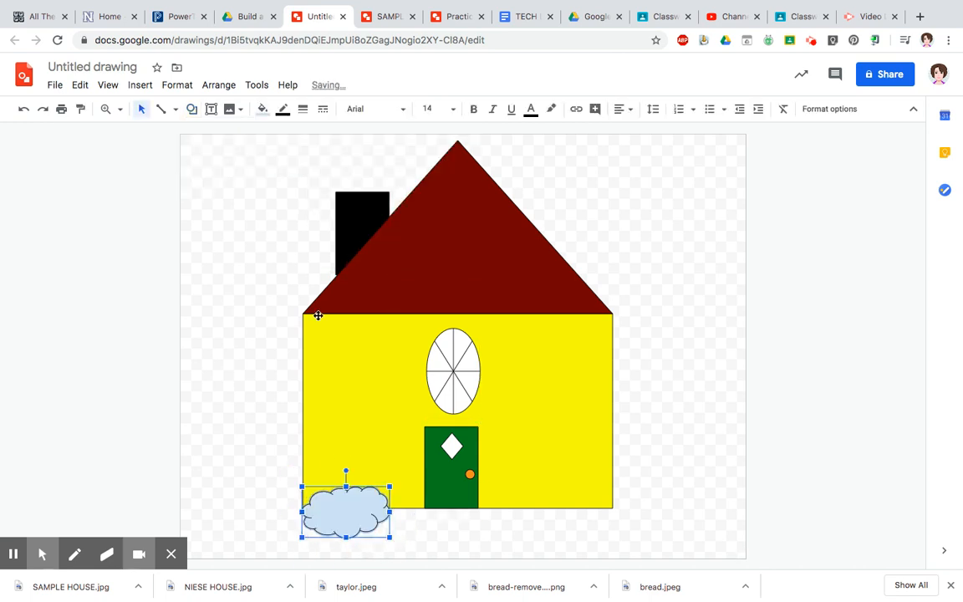
pyautogui.click(262, 109)
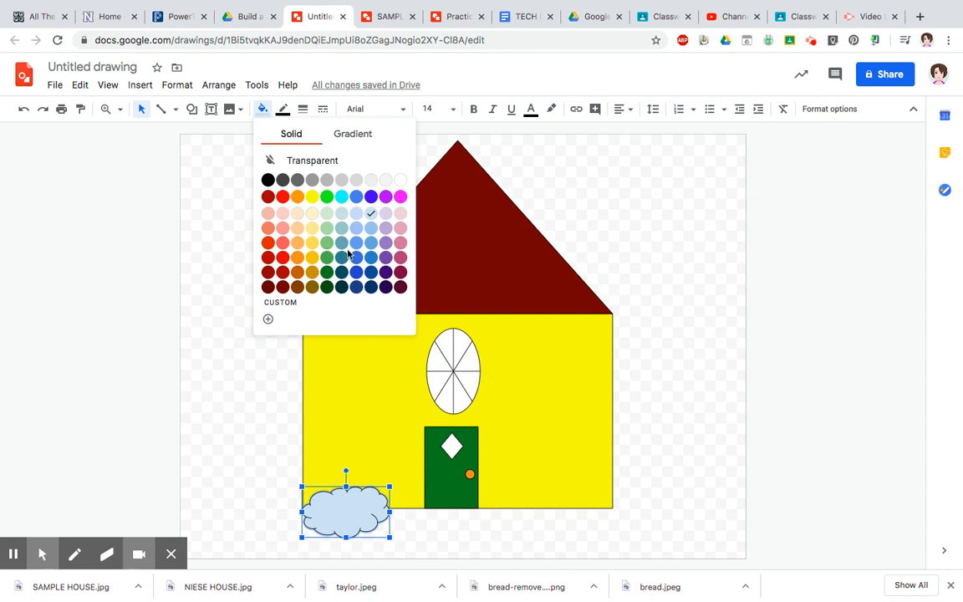
pyautogui.click(327, 256)
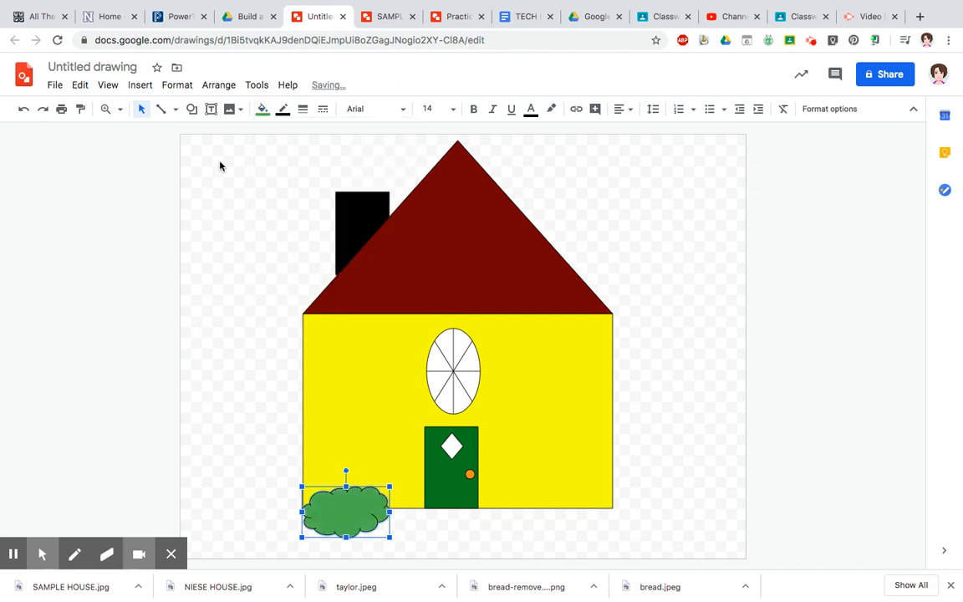
pyautogui.click(201, 256)
pyautogui.moveTo(271, 312); pyautogui.dragTo(243, 373)
# Step: Draw a tall narrow rectangle as a tree trunk in the empty area beside the bush and fill it with dark brown
pyautogui.click(192, 110)
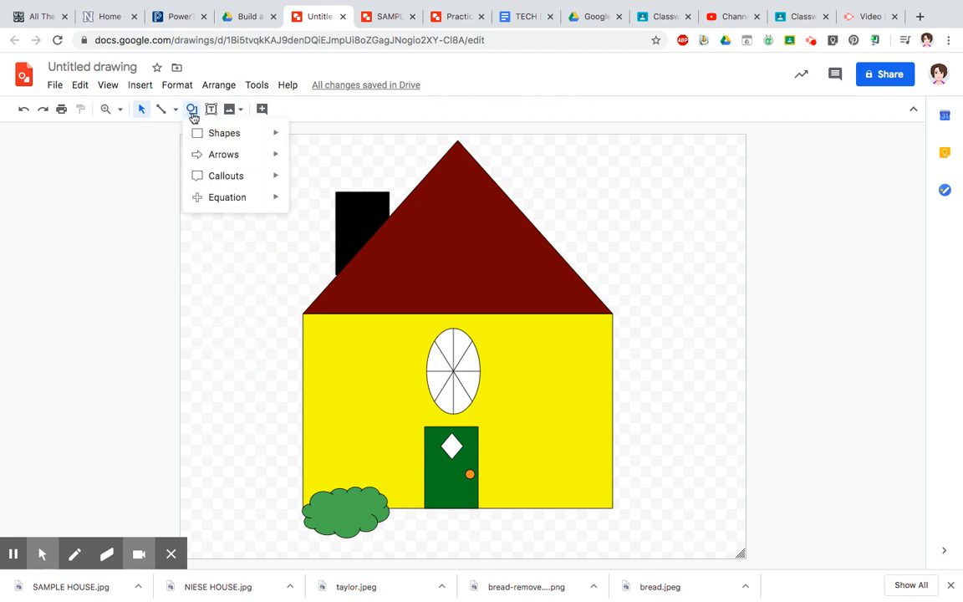
pyautogui.click(215, 135)
pyautogui.click(300, 139)
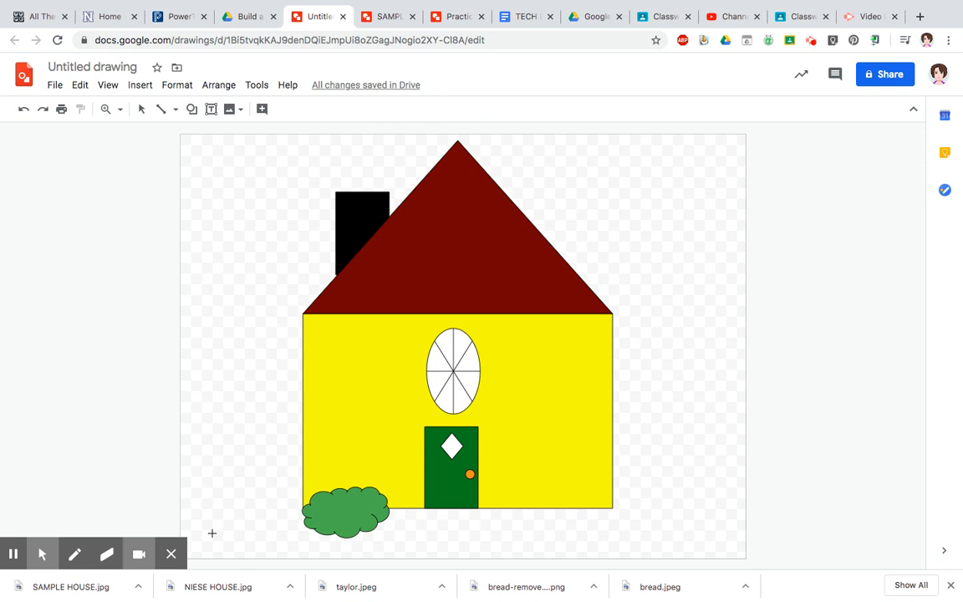
pyautogui.moveTo(207, 444); pyautogui.dragTo(235, 555)
pyautogui.click(261, 108)
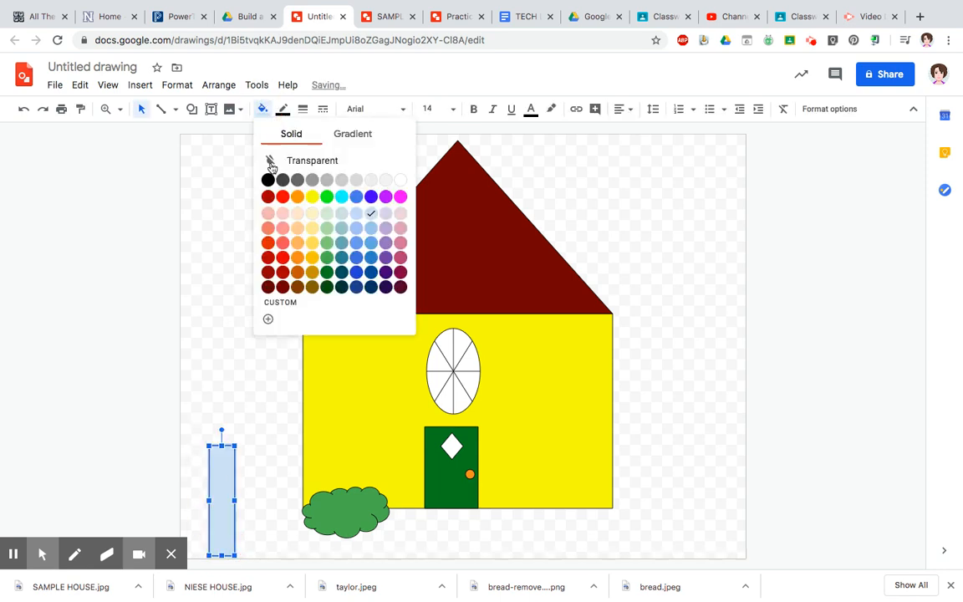
pyautogui.click(297, 288)
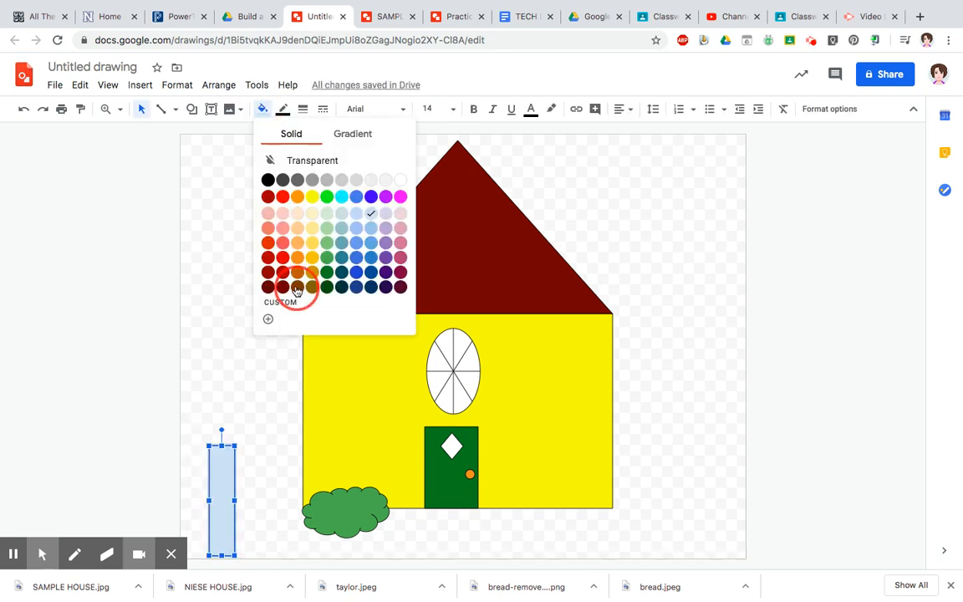
# Step: Draw a cloud shape as the tree's crown over the upper end of the brown trunk and fill it with dark green
pyautogui.click(191, 110)
pyautogui.moveTo(248, 133)
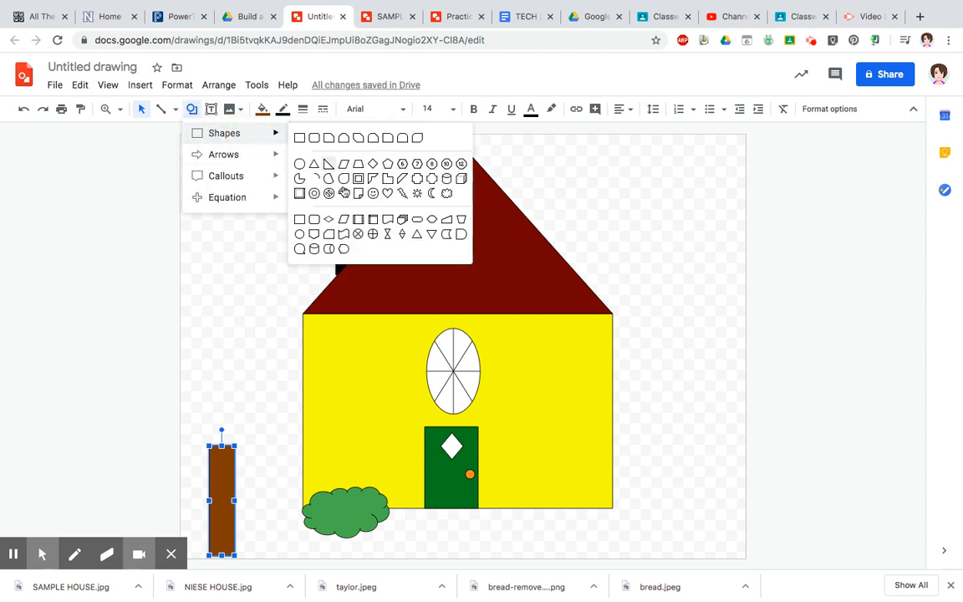
pyautogui.click(446, 194)
pyautogui.moveTo(184, 398); pyautogui.dragTo(261, 481)
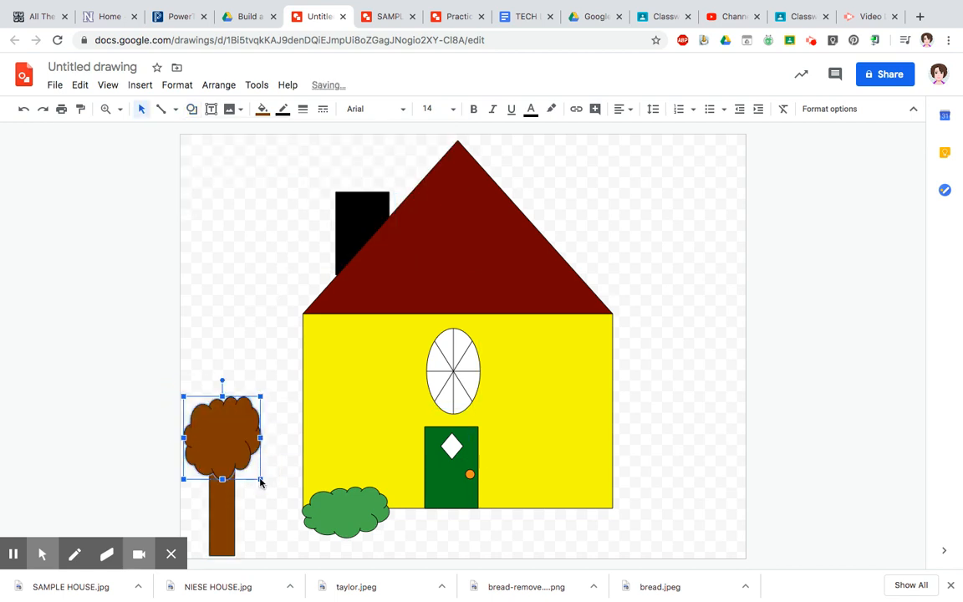
pyautogui.click(262, 109)
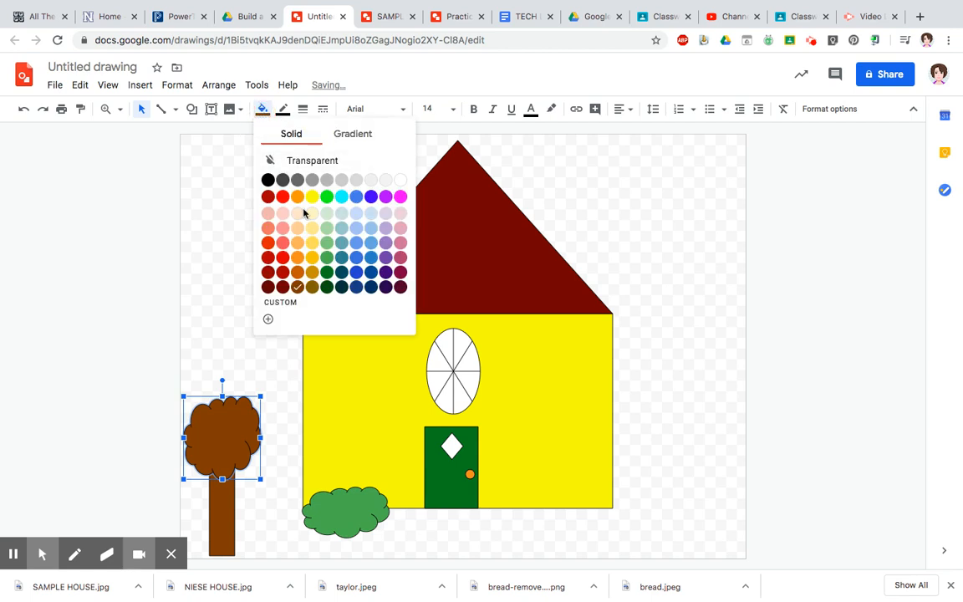
pyautogui.click(328, 273)
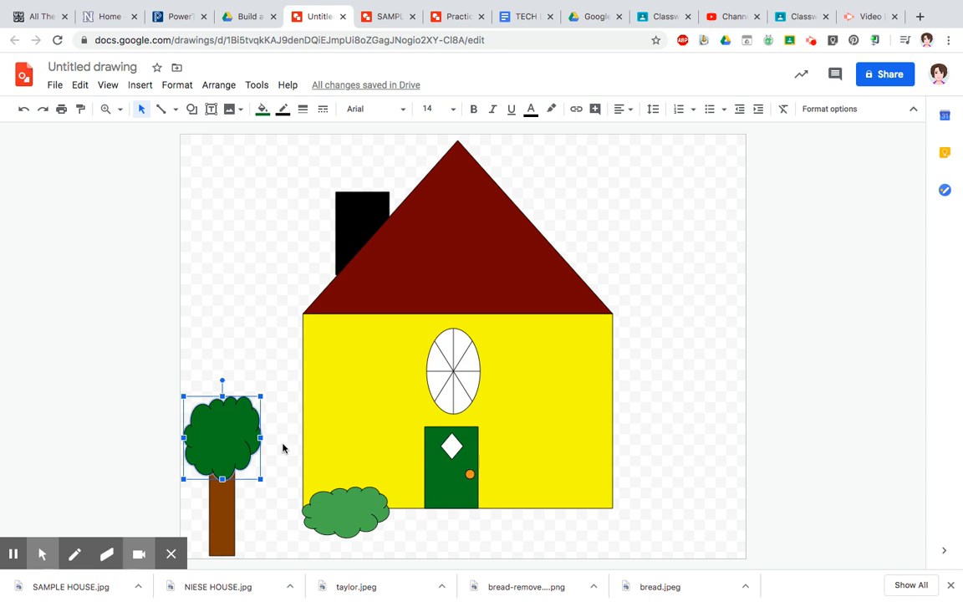
# Step: Draw a door-wide rectangle as a walkway from the door's base to the canvas's lower edge and fill it with light gray
pyautogui.click(191, 109)
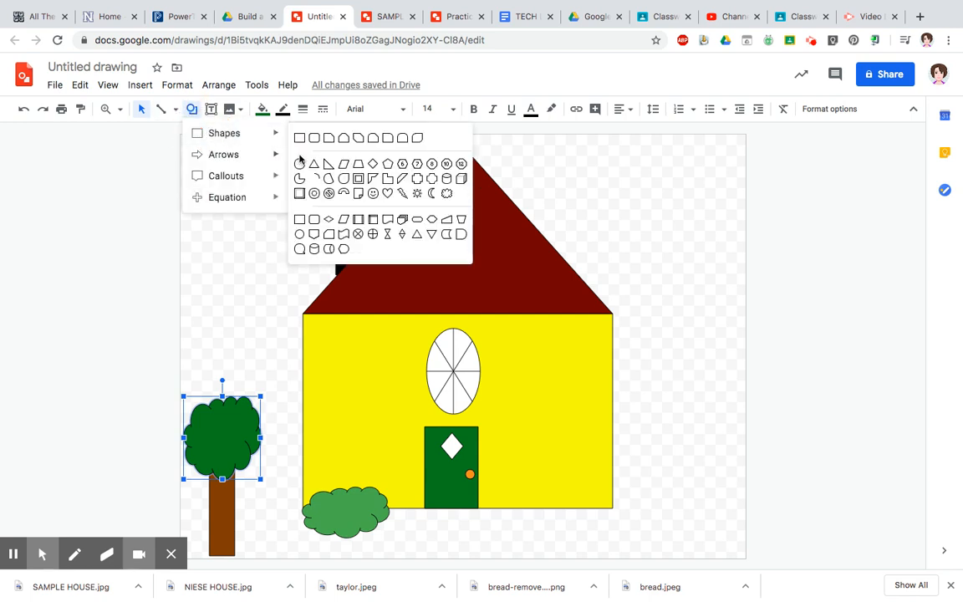
pyautogui.moveTo(264, 134)
pyautogui.click(300, 138)
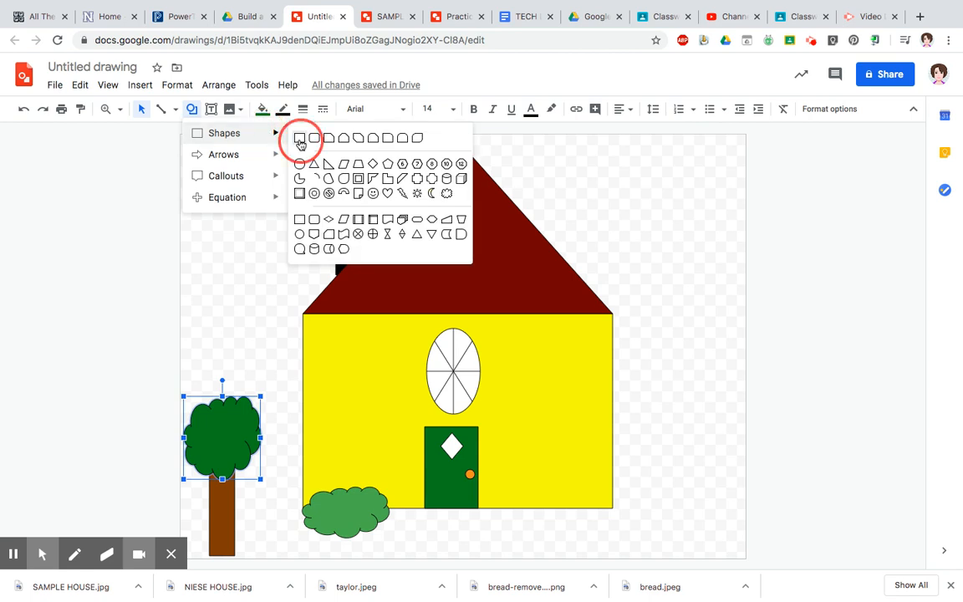
pyautogui.moveTo(425, 508); pyautogui.dragTo(479, 555)
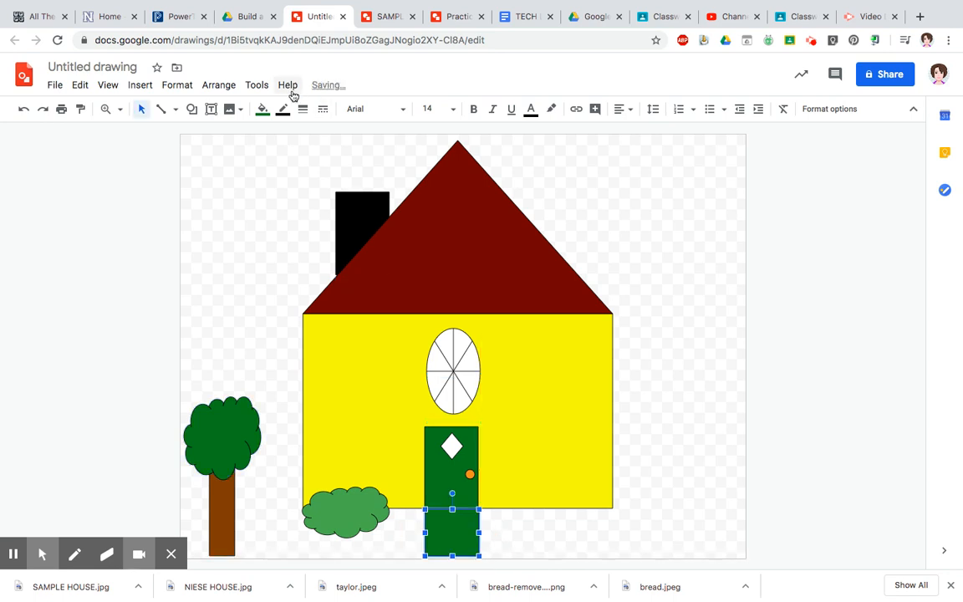
pyautogui.click(261, 109)
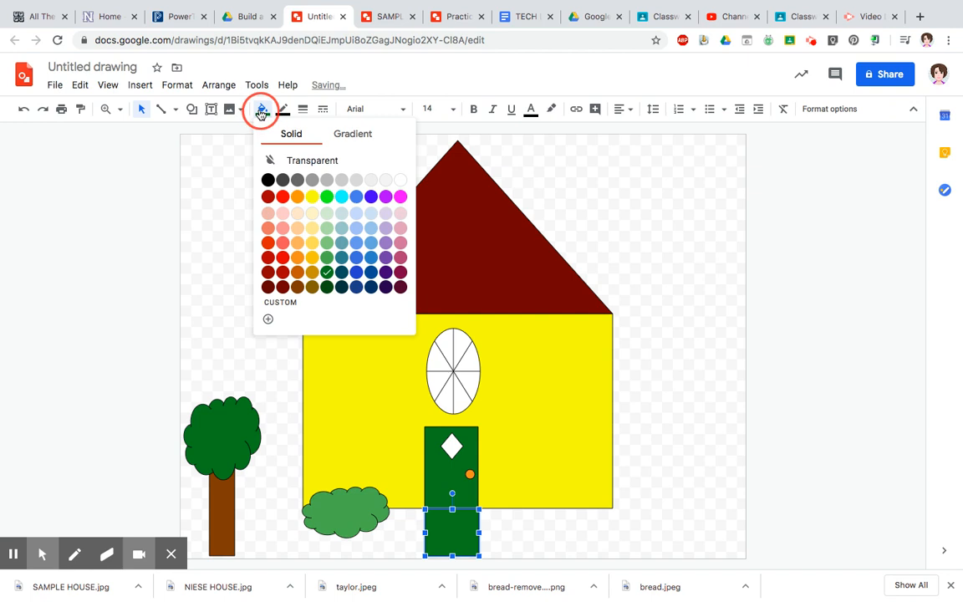
pyautogui.click(338, 179)
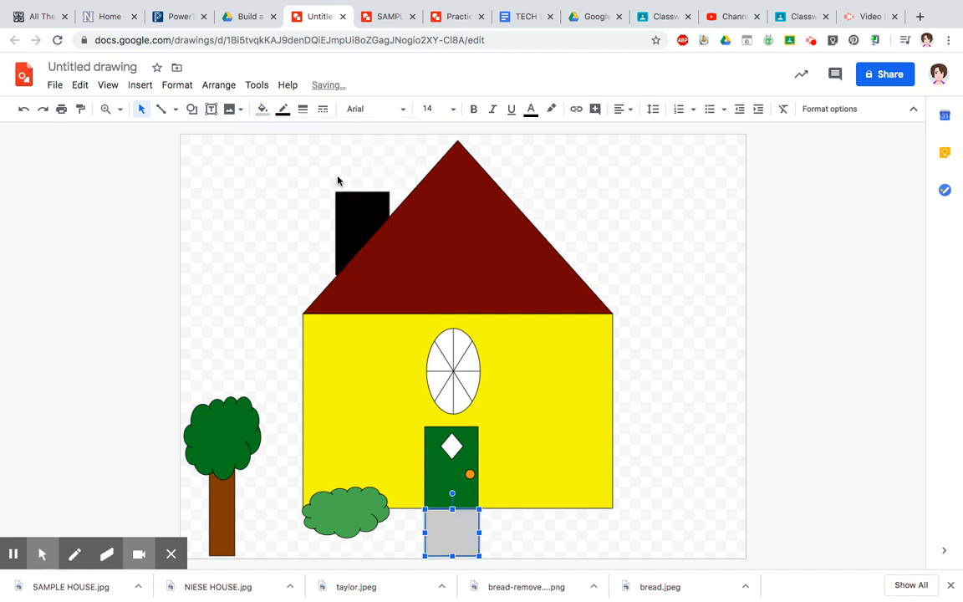
# Step: Draw a long gray sidewalk rectangle from the walkway to the canvas's right edge, then shift it slightly to overlap the walkway
pyautogui.click(192, 109)
pyautogui.moveTo(215, 135)
pyautogui.click(301, 140)
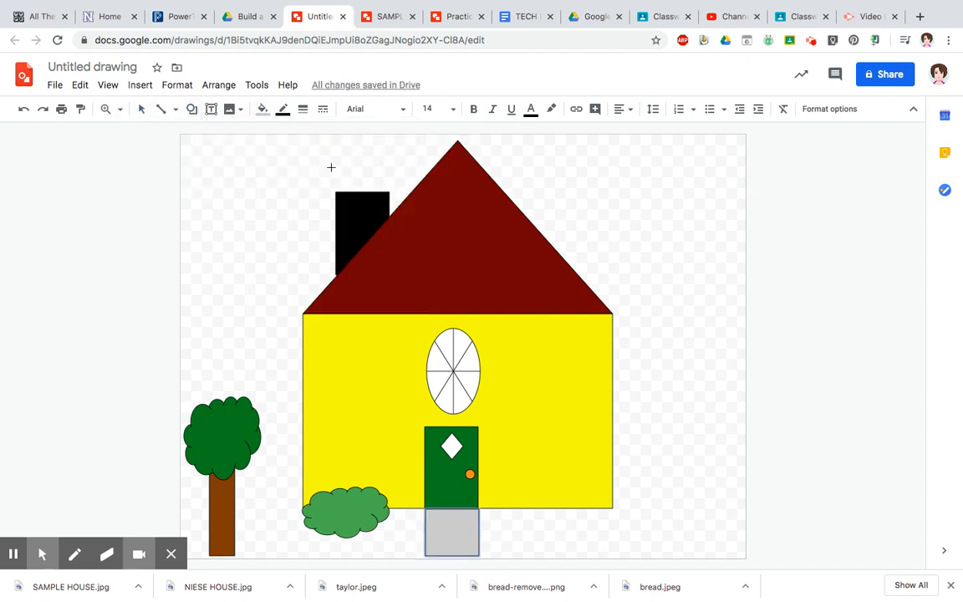
pyautogui.moveTo(480, 529); pyautogui.dragTo(745, 559)
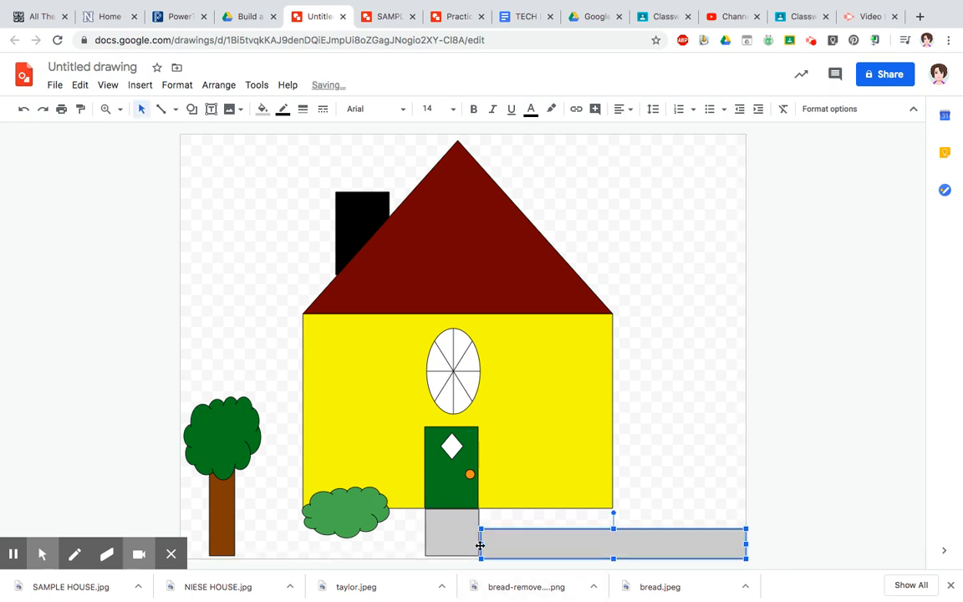
pyautogui.moveTo(480, 543); pyautogui.dragTo(475, 542)
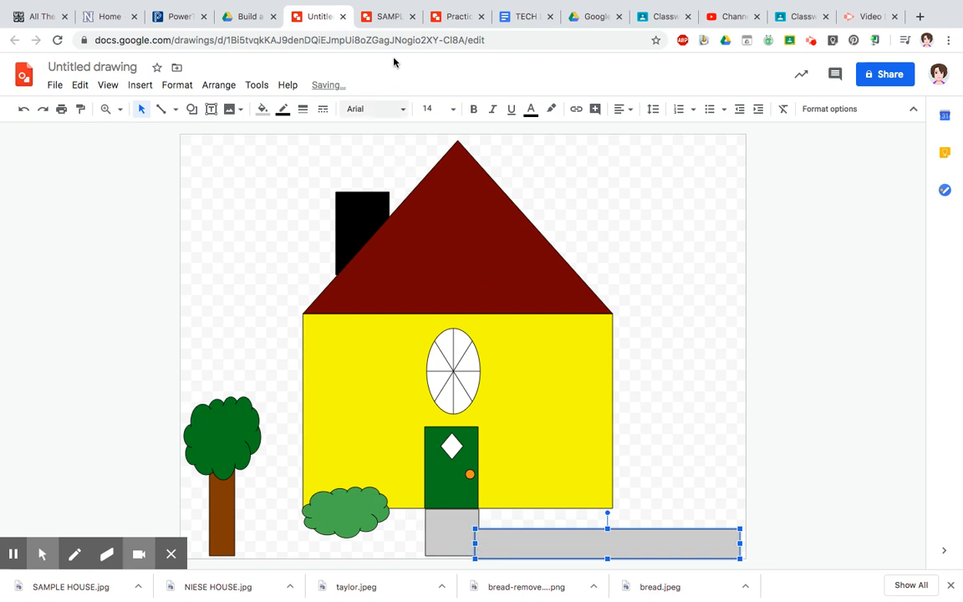
# Step: Send the long sidewalk strip to the back, extend the walkway below the door down to the strip's lower edge and deselect it
pyautogui.click(217, 85)
pyautogui.moveTo(230, 108)
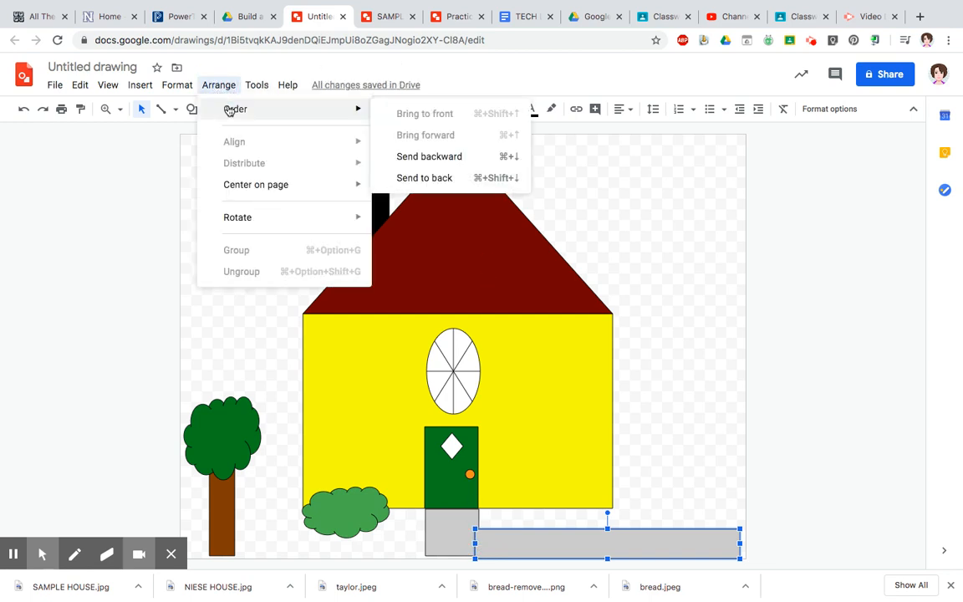
pyautogui.click(425, 178)
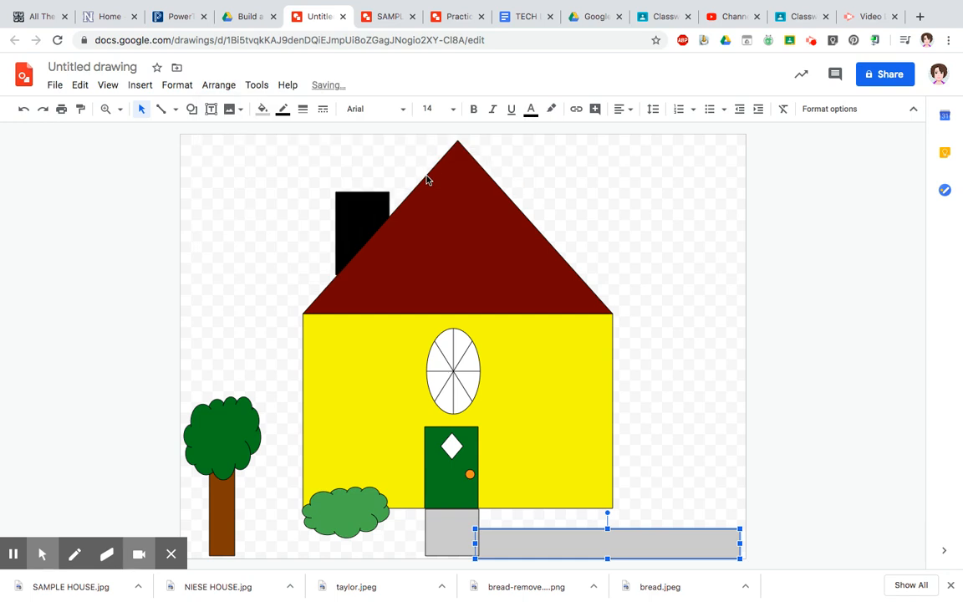
pyautogui.click(455, 552)
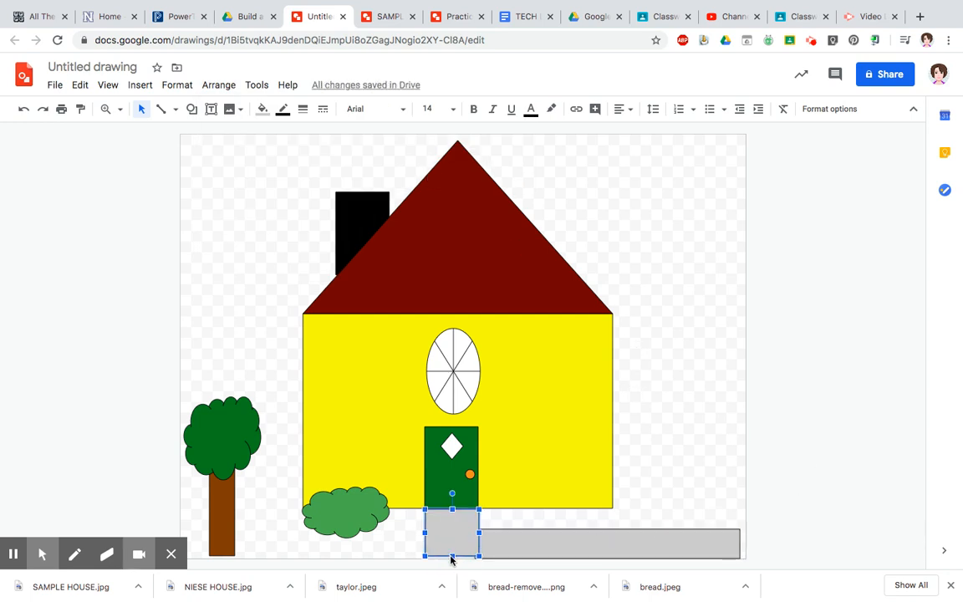
pyautogui.moveTo(453, 560); pyautogui.dragTo(452, 563)
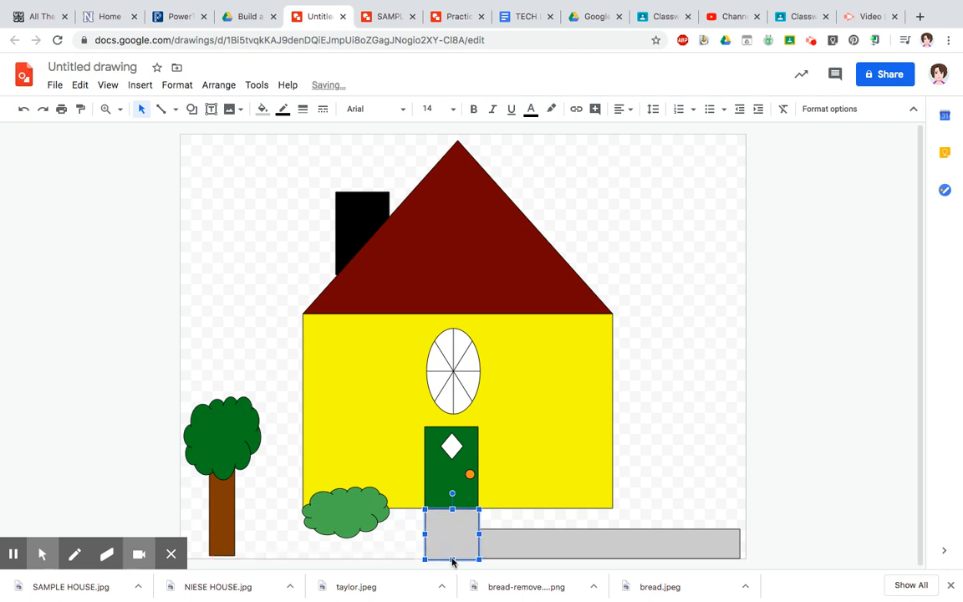
pyautogui.click(844, 510)
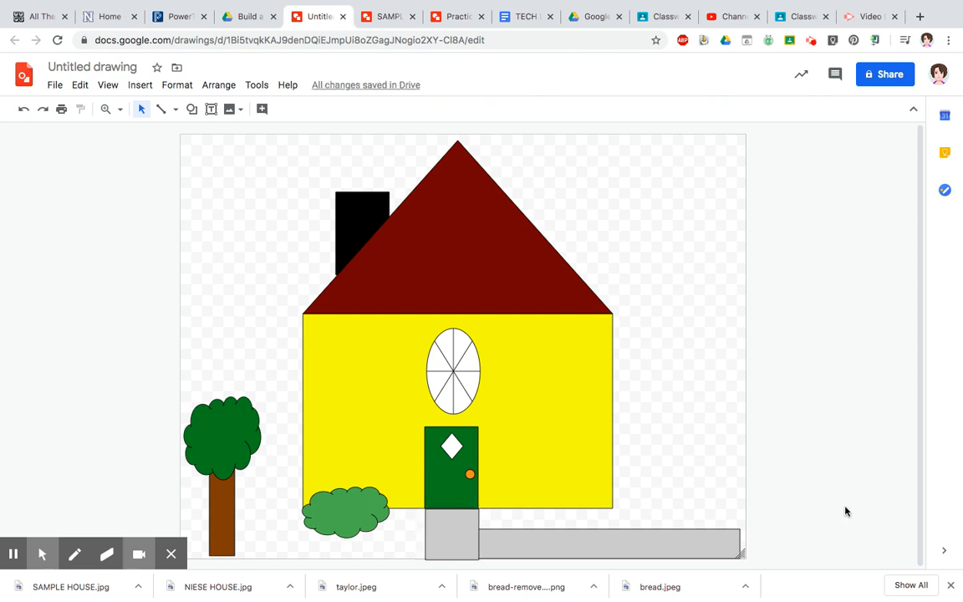